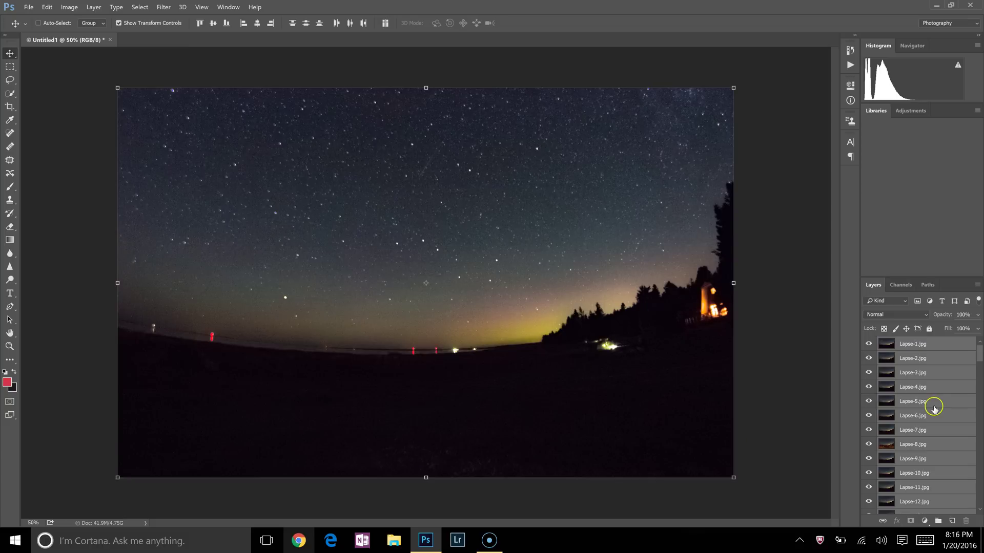
Select only the Lapse-1.jpg layer in the Layers panel
{"action": "left_click", "coordinate": [928, 349]}
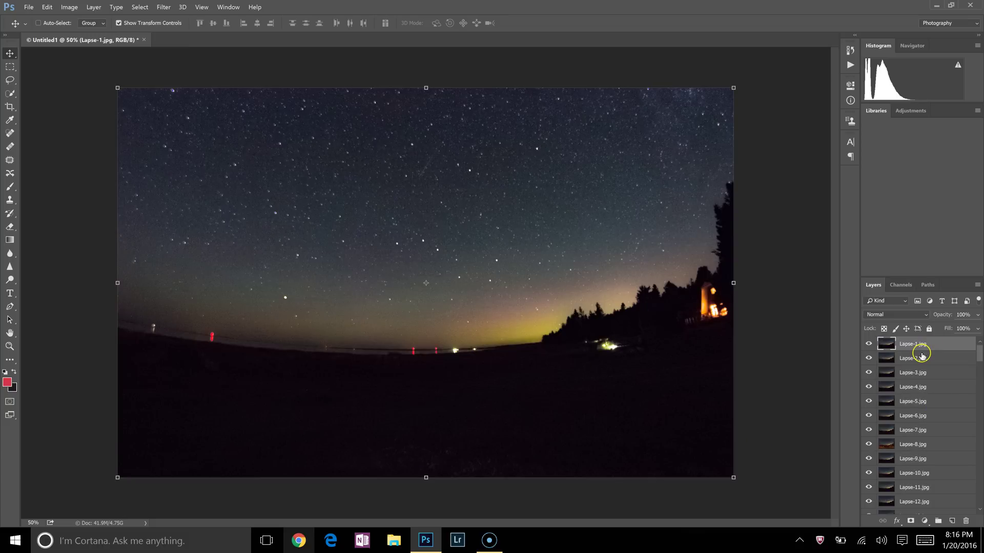
Open File > Scripts > Load Files into Stack to bring up the Load Layers dialog
{"action": "left_click", "coordinate": [29, 9]}
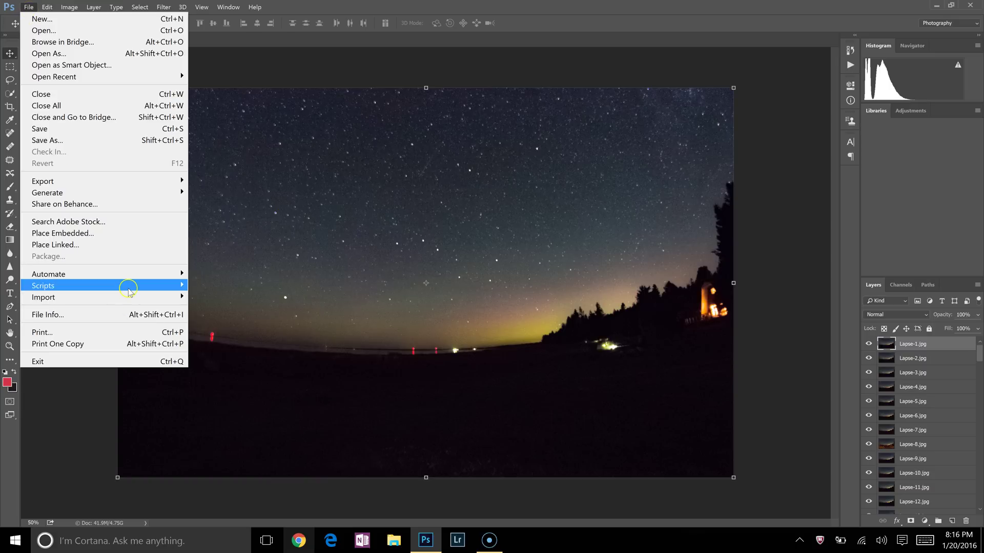
{"action": "mouse_move", "coordinate": [130, 286]}
{"action": "left_click", "coordinate": [247, 367]}
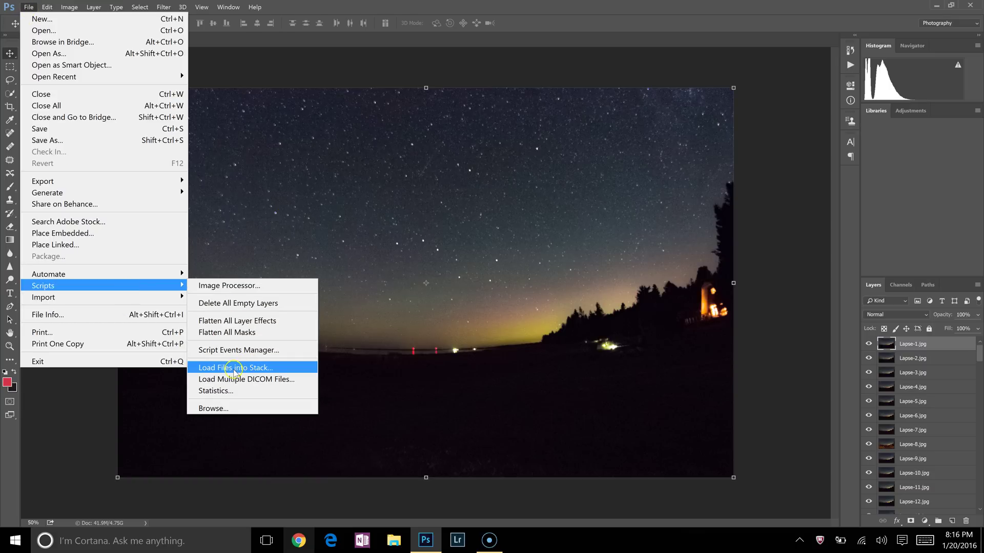
{"action": "left_click_drag", "start_coordinate": [500, 156], "coordinate": [445, 139]}
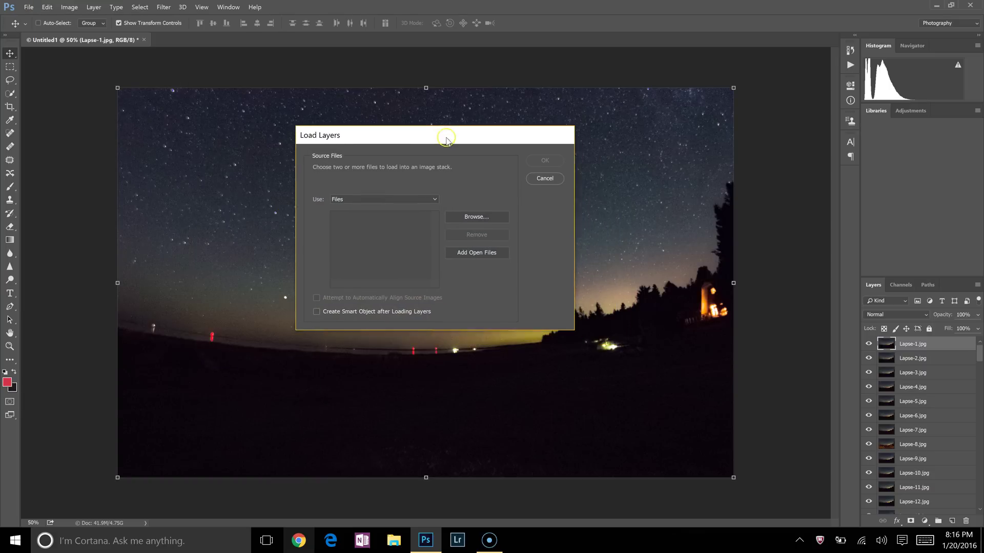
Browse the Update folder, select Lapse-1 through Lapse-116, then cancel without adding them
{"action": "left_click", "coordinate": [472, 219]}
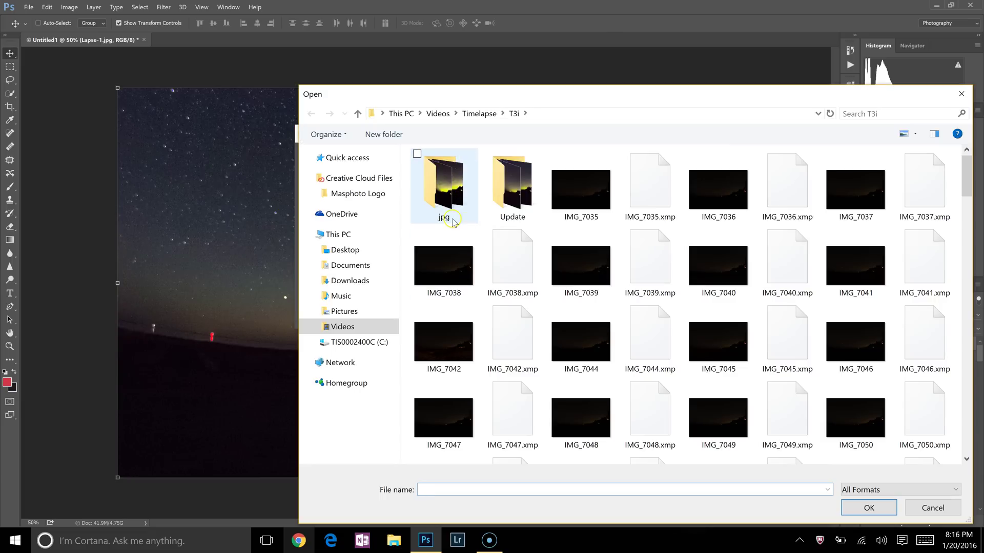
{"action": "double_click", "coordinate": [512, 197]}
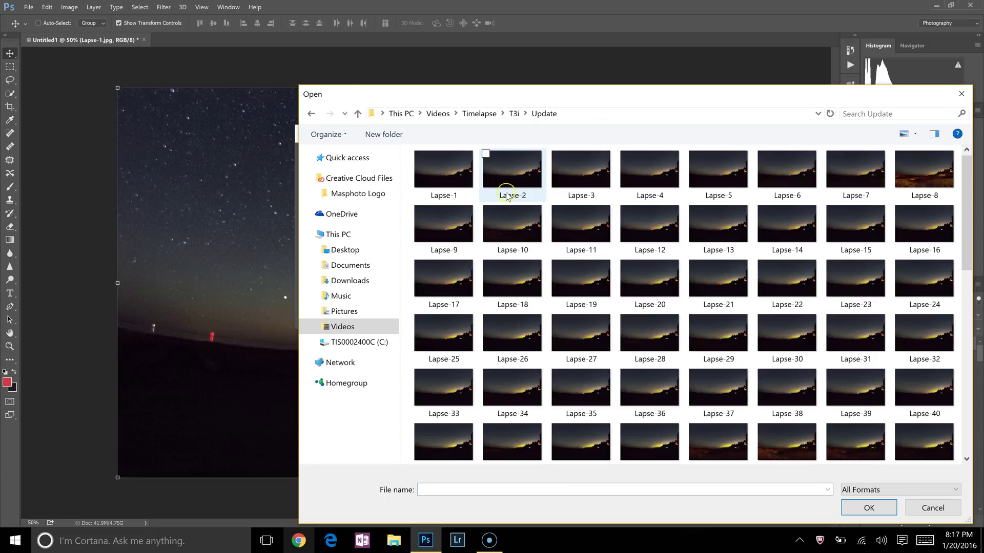
{"action": "left_click_drag", "start_coordinate": [649, 102], "coordinate": [460, 27]}
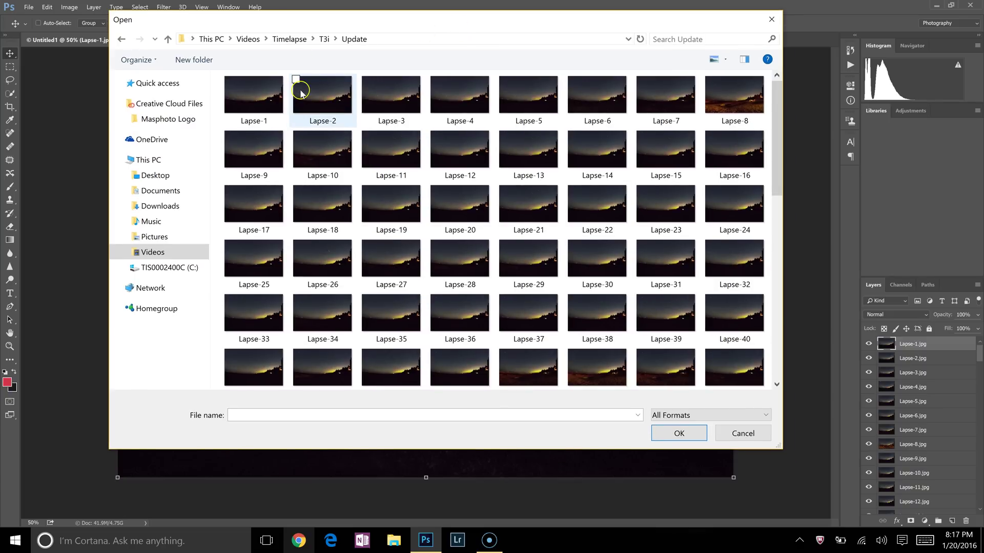
{"action": "left_click", "coordinate": [237, 97]}
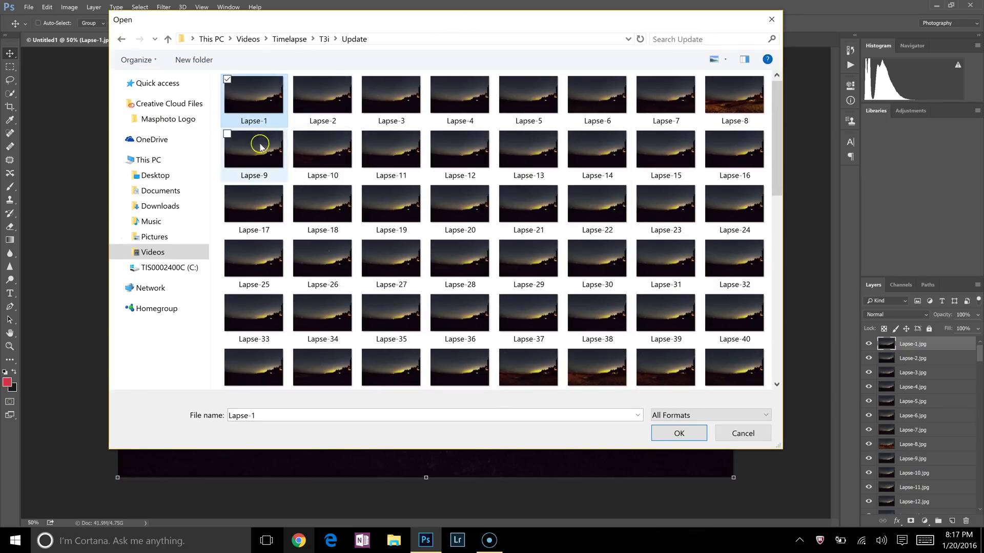
{"action": "scroll", "coordinate": [333, 226], "scroll_direction": "down", "scroll_amount": 10}
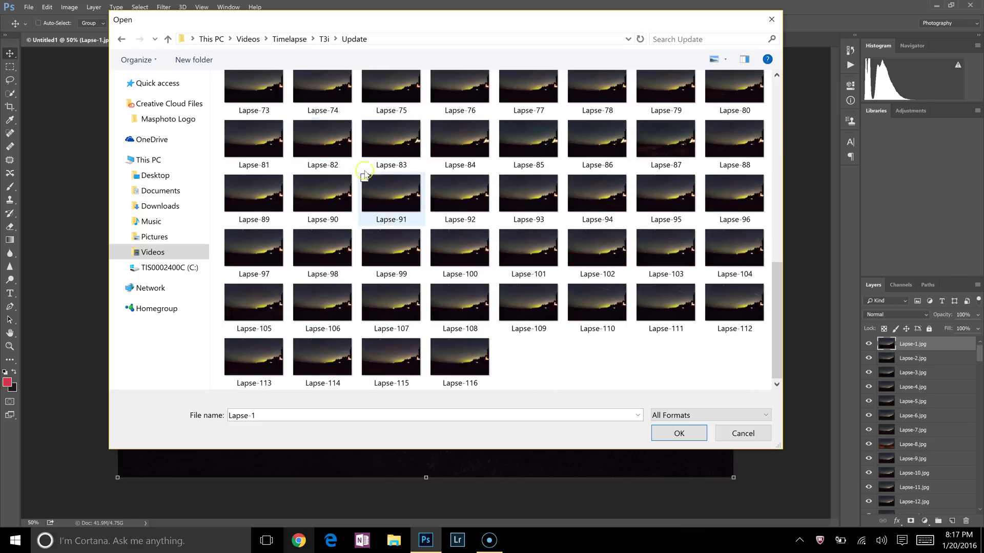
{"action": "left_click", "coordinate": [461, 361], "text": "shift"}
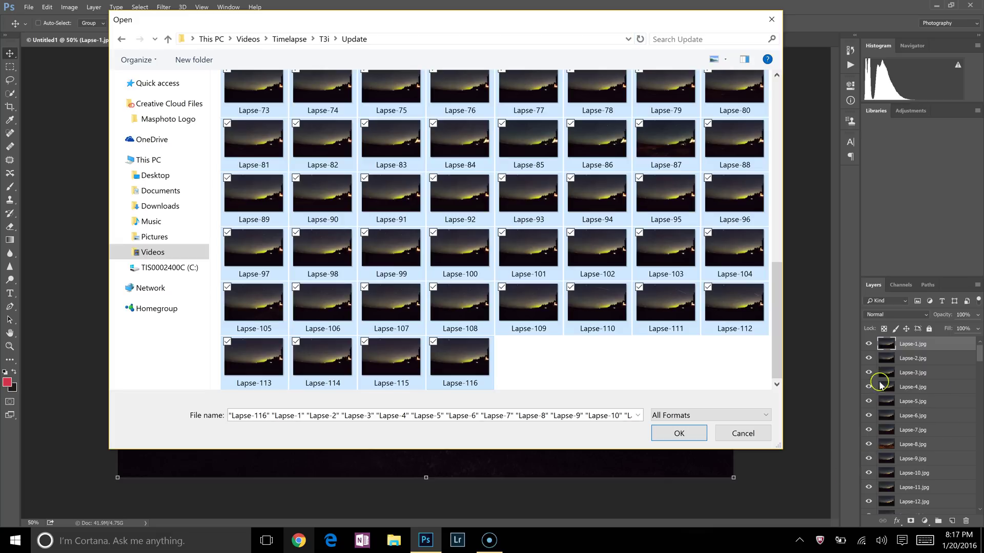
{"action": "left_click_drag", "start_coordinate": [601, 27], "coordinate": [510, 46]}
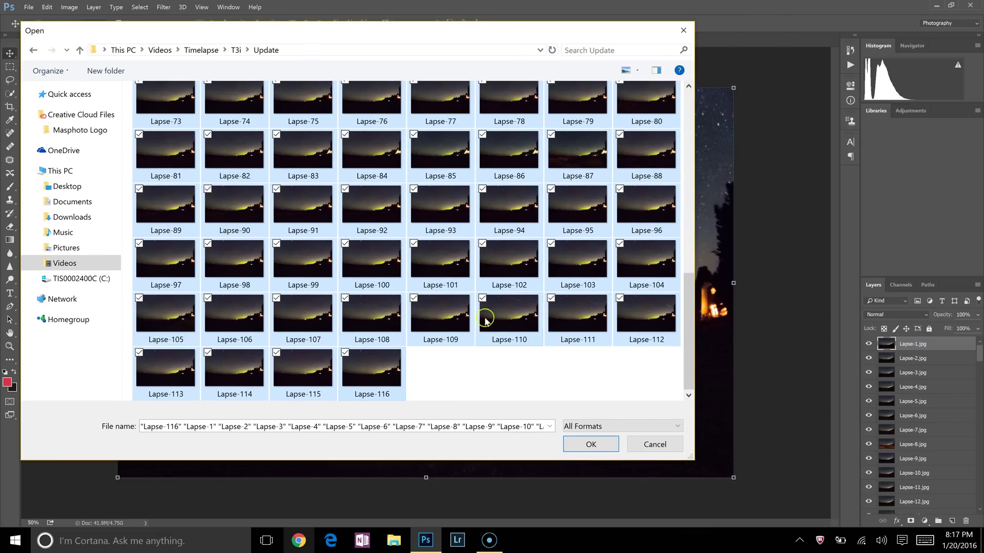
{"action": "left_click", "coordinate": [653, 445]}
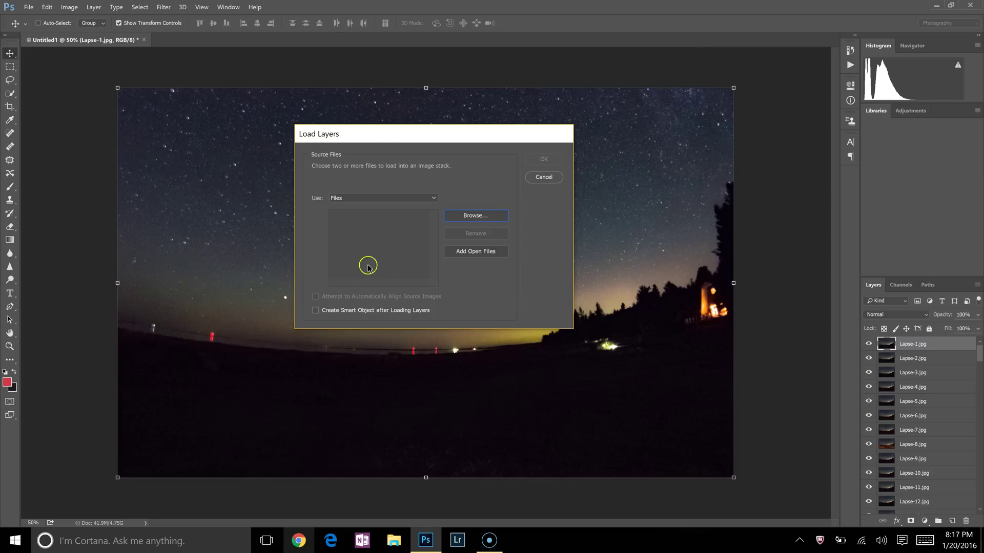
Cancel the Load Layers dialog and Shift-select layers Lapse-1.jpg through Lapse-116.jpg
{"action": "left_click", "coordinate": [551, 176]}
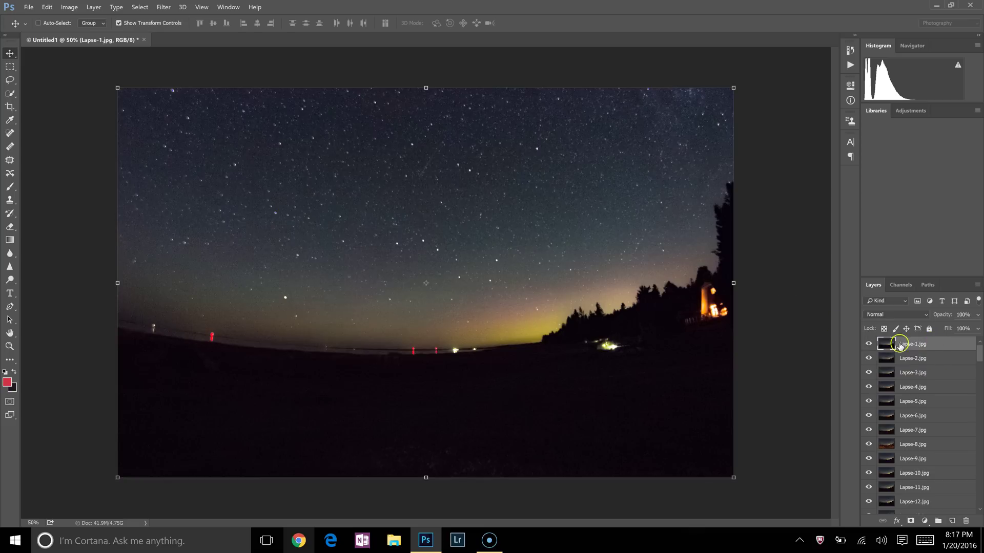
{"action": "scroll", "coordinate": [923, 361], "scroll_direction": "down", "scroll_amount": 5}
{"action": "scroll", "coordinate": [922, 363], "scroll_direction": "down", "scroll_amount": 6}
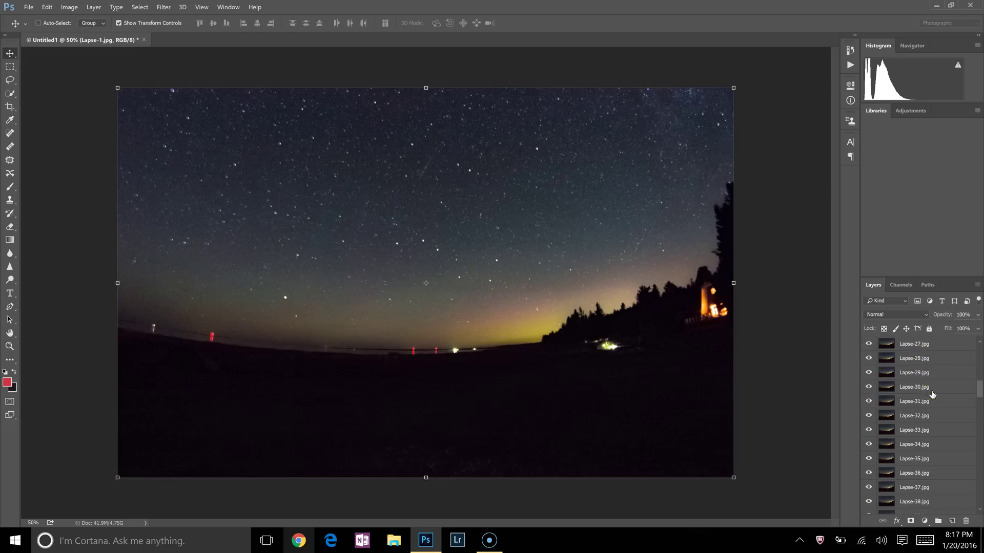
{"action": "scroll", "coordinate": [932, 394], "scroll_direction": "up", "scroll_amount": 3}
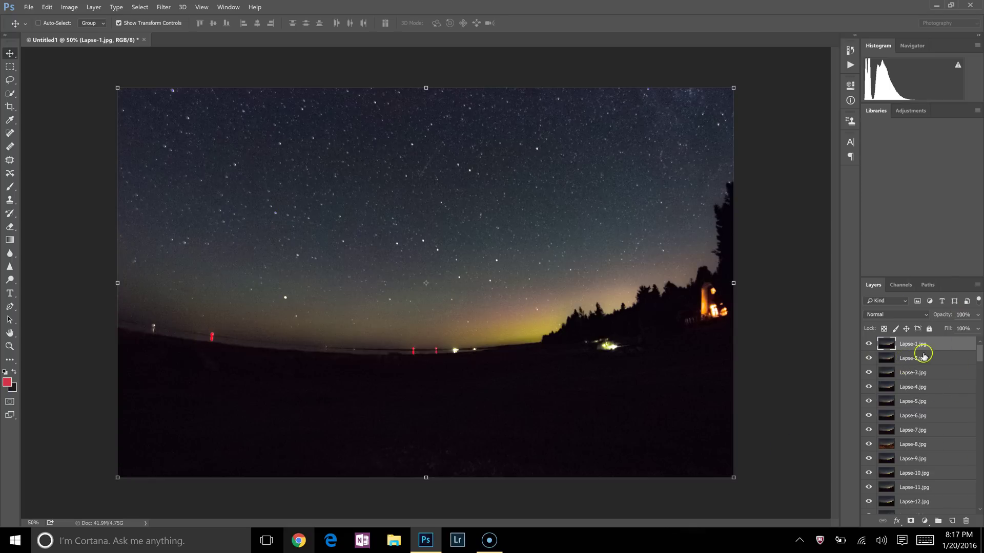
{"action": "scroll", "coordinate": [921, 348], "scroll_direction": "down", "scroll_amount": 5}
{"action": "scroll", "coordinate": [922, 369], "scroll_direction": "down", "scroll_amount": 1}
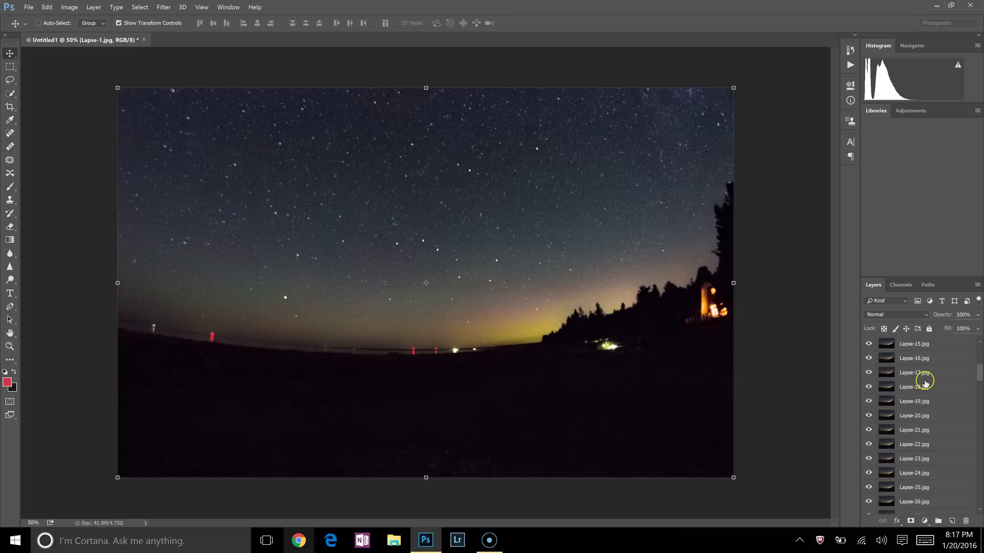
{"action": "scroll", "coordinate": [925, 381], "scroll_direction": "up", "scroll_amount": 5}
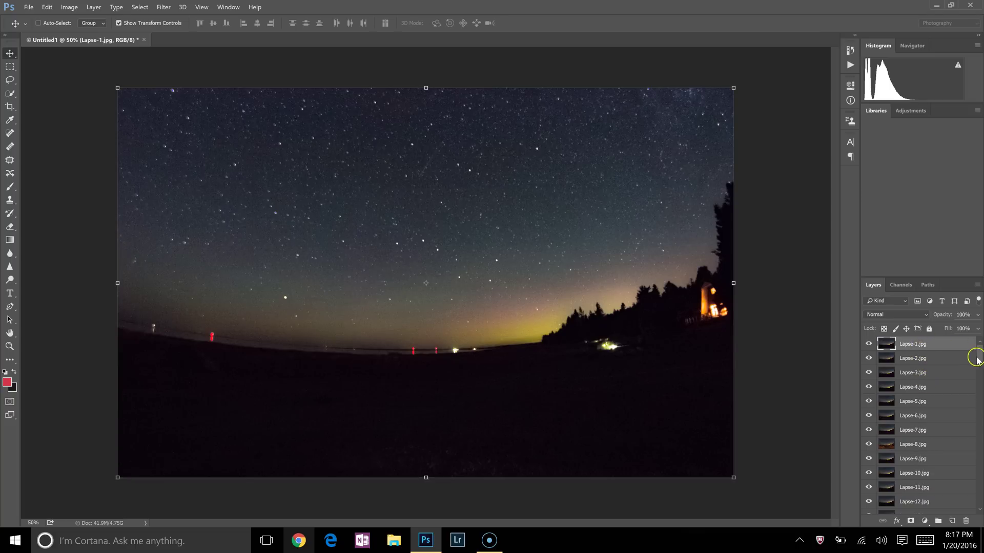
{"action": "left_click_drag", "start_coordinate": [979, 357], "coordinate": [980, 508]}
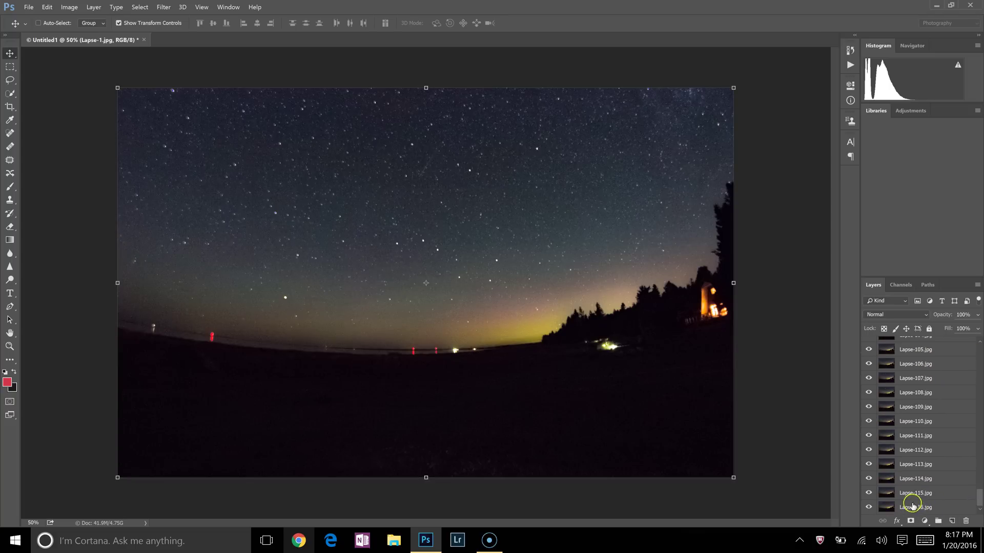
{"action": "left_click", "coordinate": [913, 508], "text": "shift"}
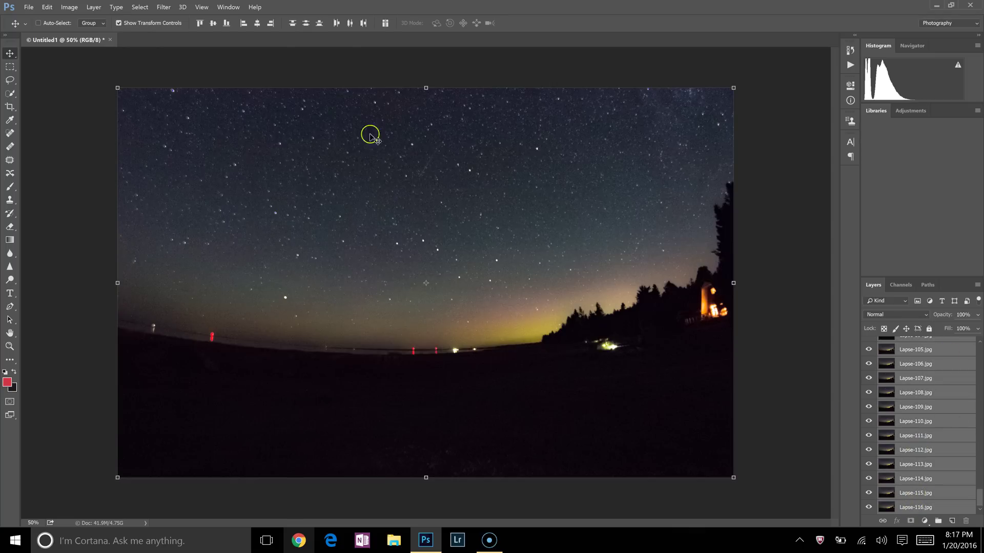
Show the Timeline panel from Window and create a video timeline from the Lapse layers
{"action": "left_click", "coordinate": [227, 7]}
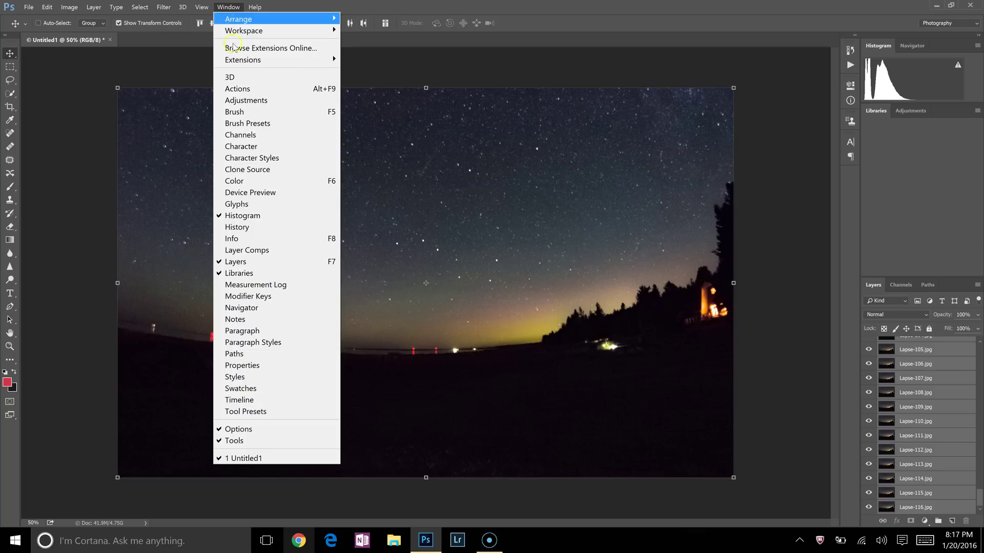
{"action": "left_click", "coordinate": [251, 400]}
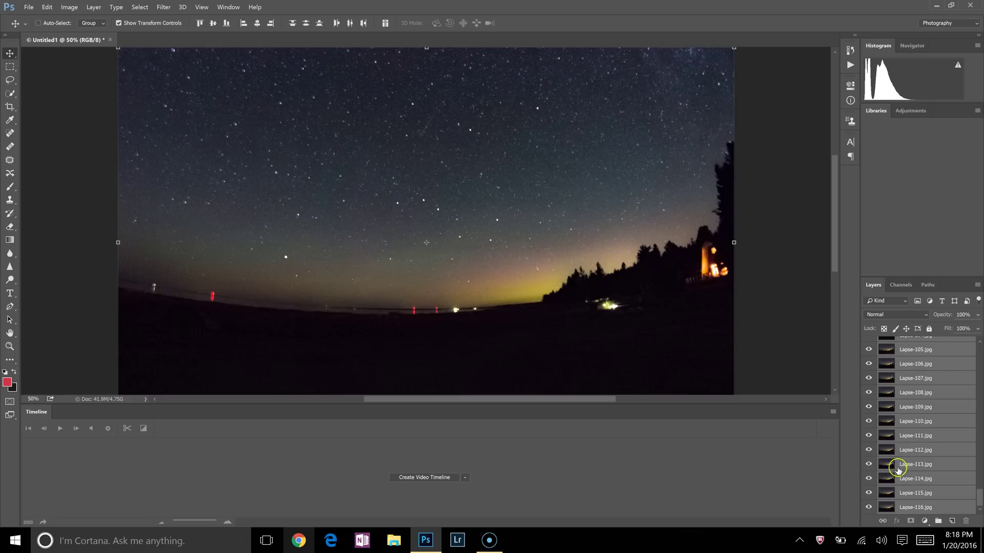
{"action": "left_click", "coordinate": [418, 478]}
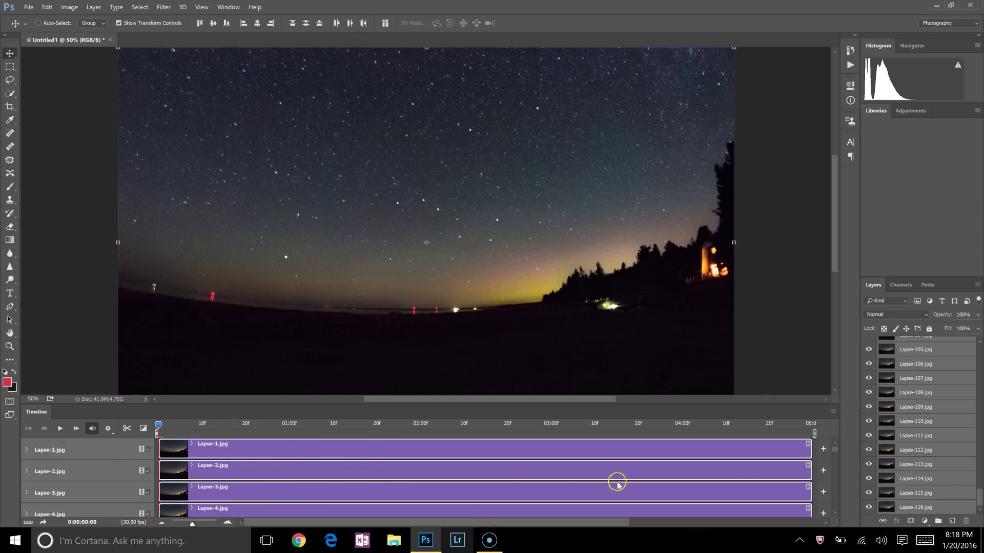
Apply Convert Frames > Make Frames from Clips so each Lapse clip lasts one frame
{"action": "left_click", "coordinate": [834, 413]}
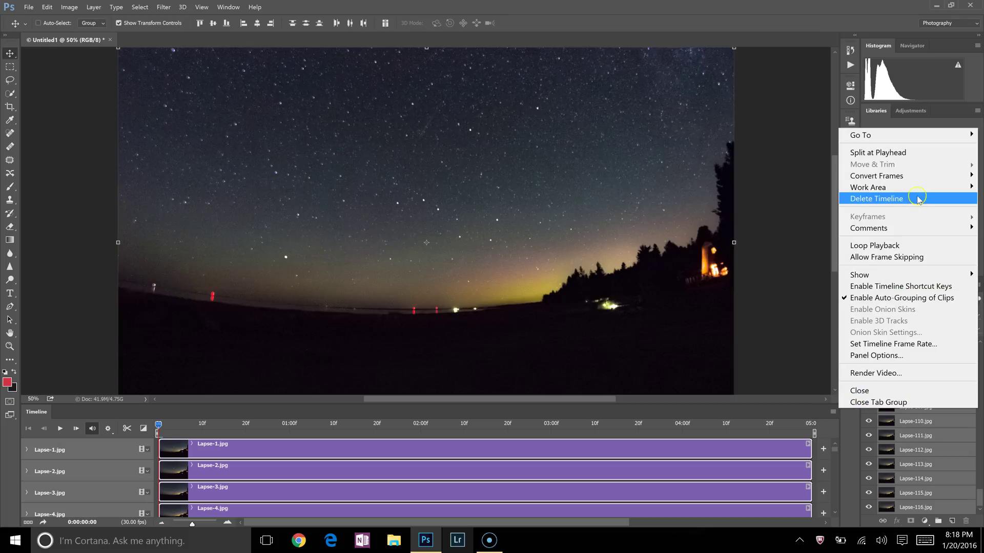
{"action": "mouse_move", "coordinate": [892, 177]}
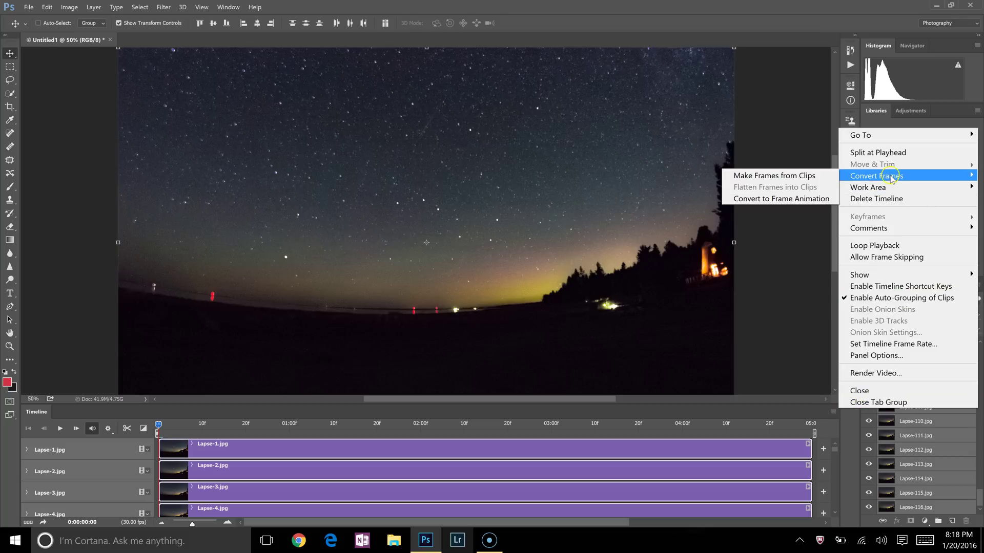
{"action": "left_click", "coordinate": [774, 177]}
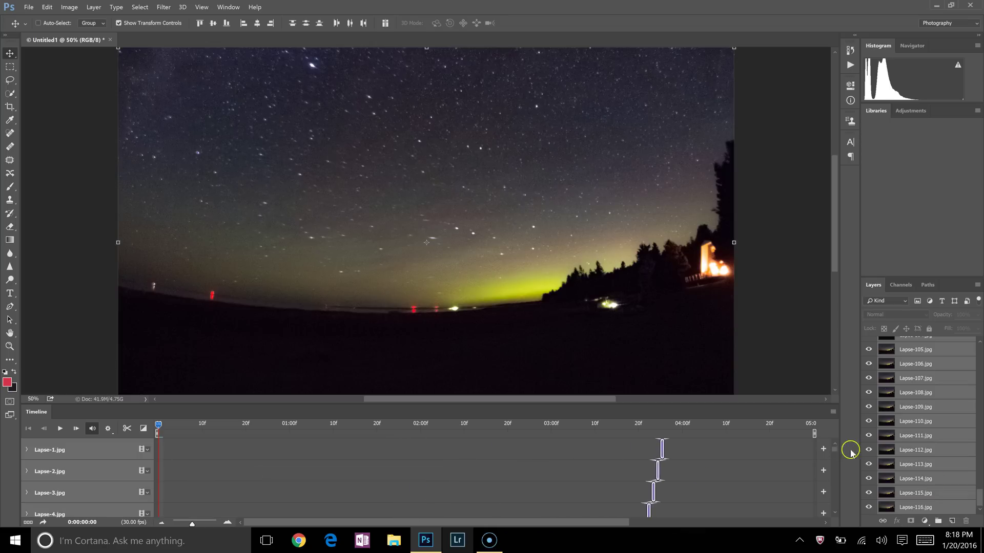
Select Lapse-1 through Lapse-116 and choose New Video Group from Clips on the track menu
{"action": "left_click", "coordinate": [833, 413]}
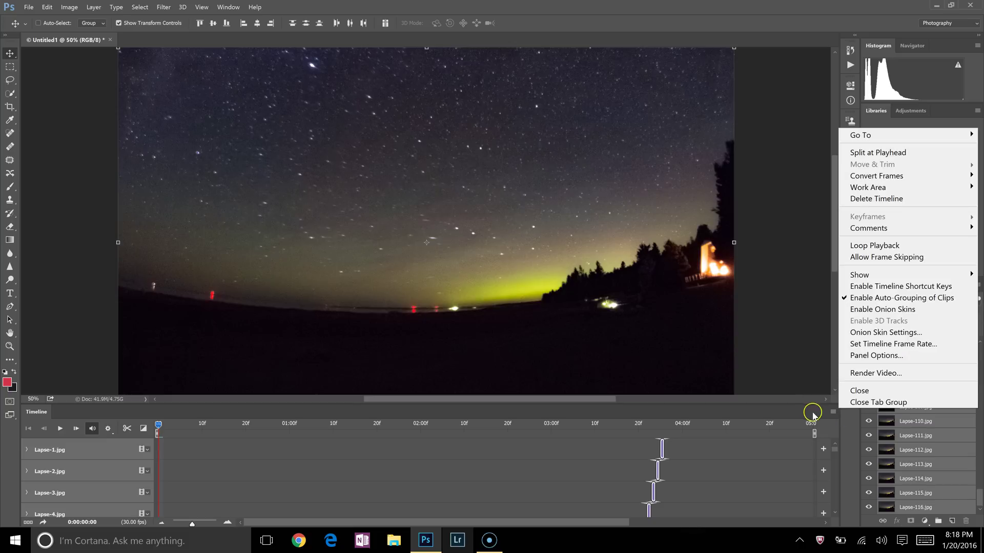
{"action": "left_click", "coordinate": [812, 407]}
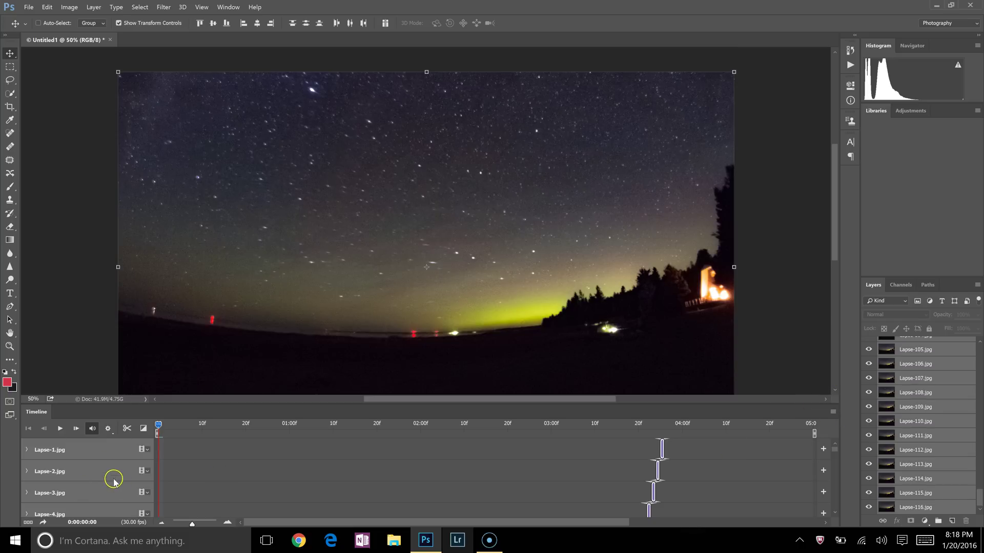
{"action": "left_click", "coordinate": [70, 451]}
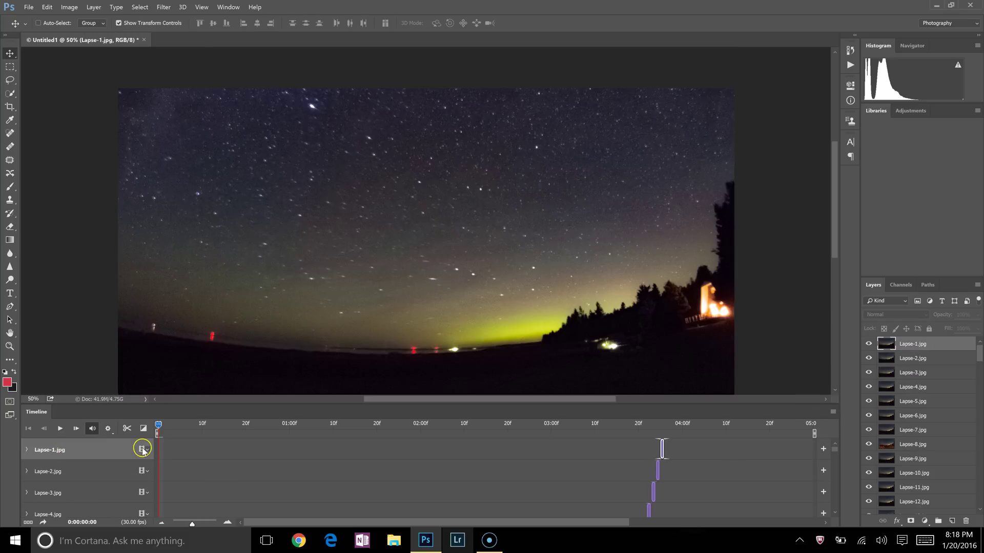
{"action": "scroll", "coordinate": [908, 415], "scroll_direction": "down", "scroll_amount": 2}
{"action": "left_click_drag", "start_coordinate": [978, 359], "coordinate": [976, 505]}
{"action": "left_click", "coordinate": [913, 509], "text": "shift"}
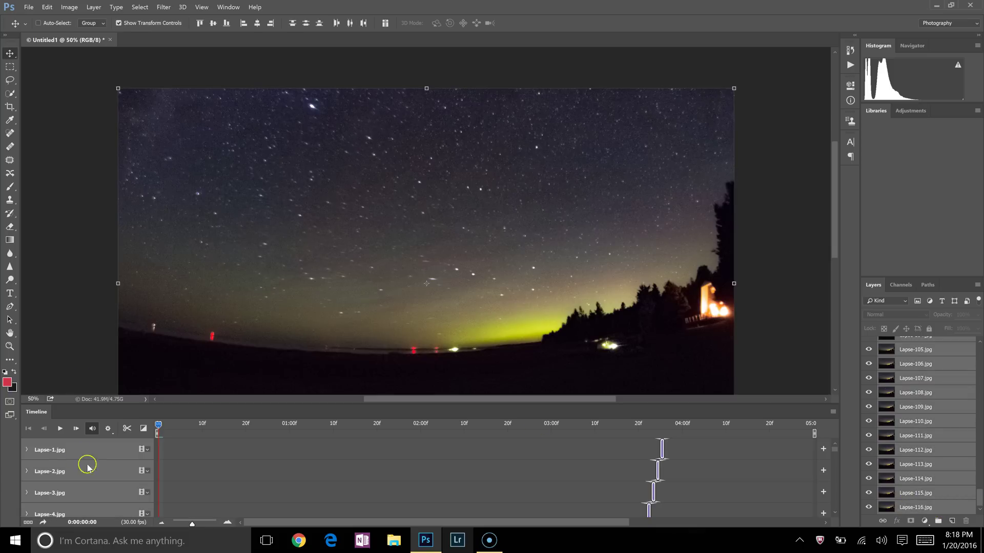
{"action": "left_click", "coordinate": [139, 453]}
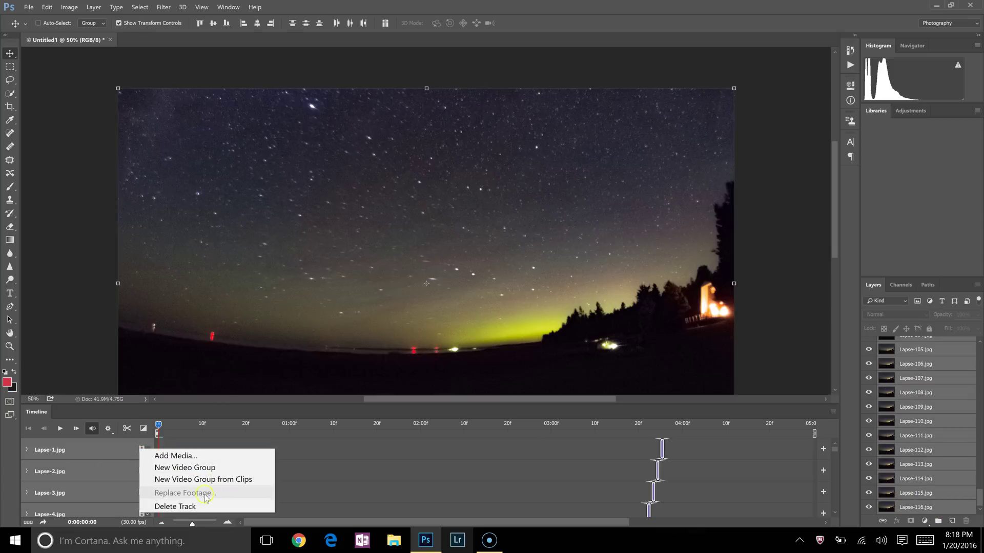
{"action": "left_click", "coordinate": [188, 479]}
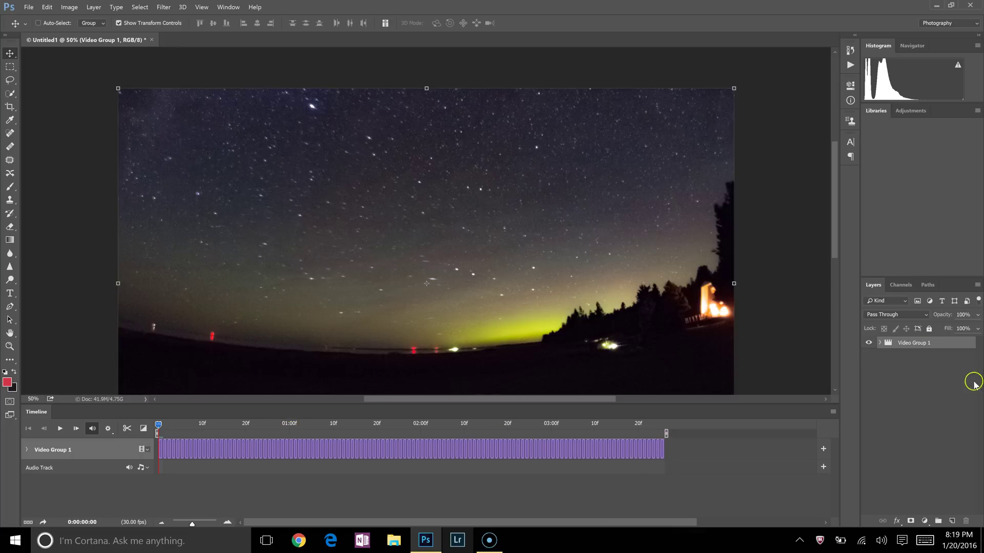
Expand Video Group 1 and Shift-select frames Lapse-1.jpg through Lapse-116.jpg
{"action": "left_click", "coordinate": [877, 342]}
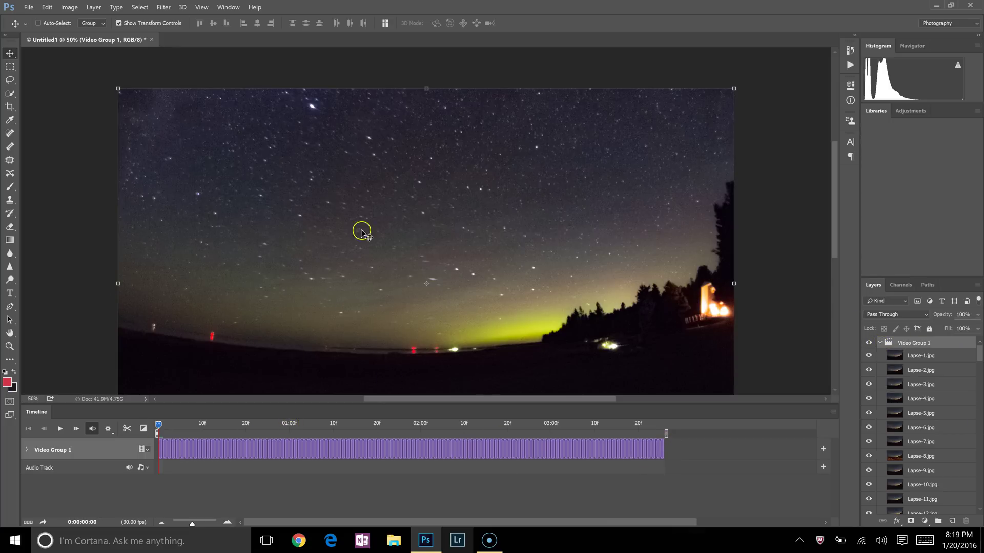
{"action": "scroll", "coordinate": [343, 222], "scroll_direction": "down", "scroll_amount": 1}
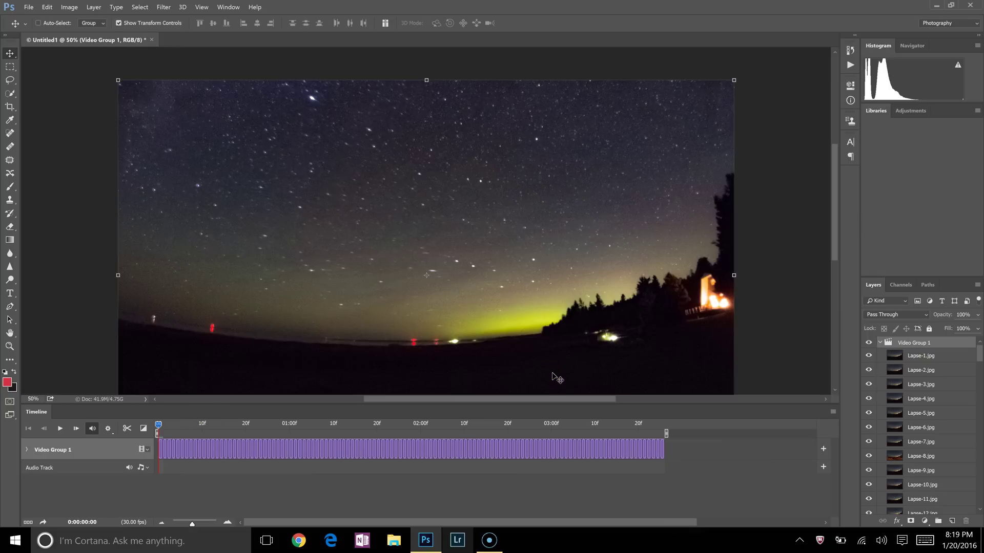
{"action": "left_click", "coordinate": [880, 343]}
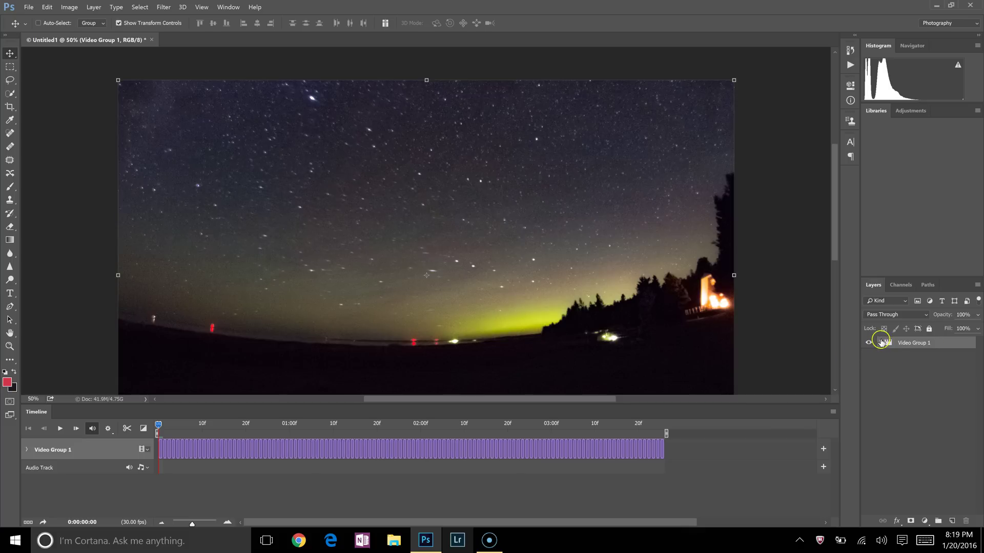
{"action": "left_click", "coordinate": [880, 342]}
{"action": "left_click", "coordinate": [919, 356]}
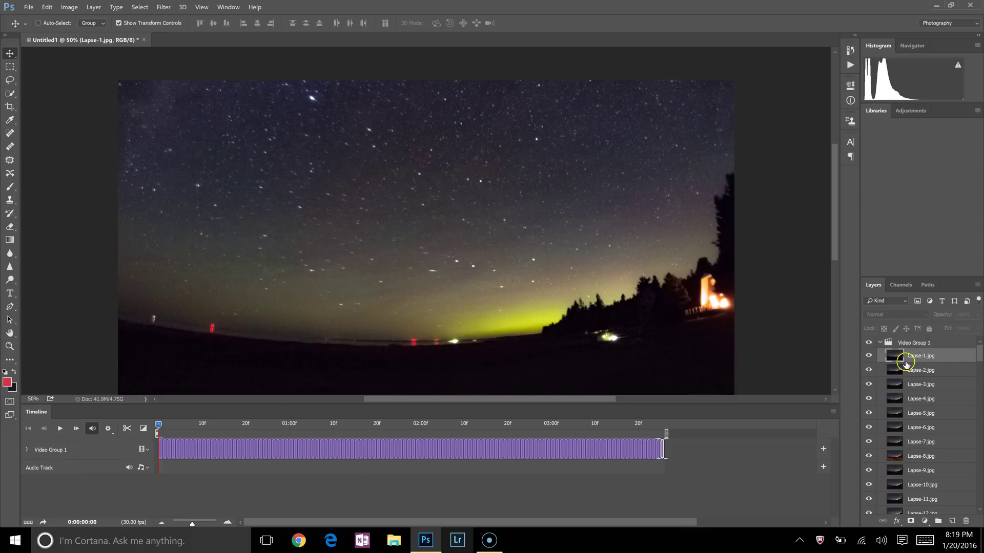
{"action": "scroll", "coordinate": [917, 384], "scroll_direction": "down", "scroll_amount": 9}
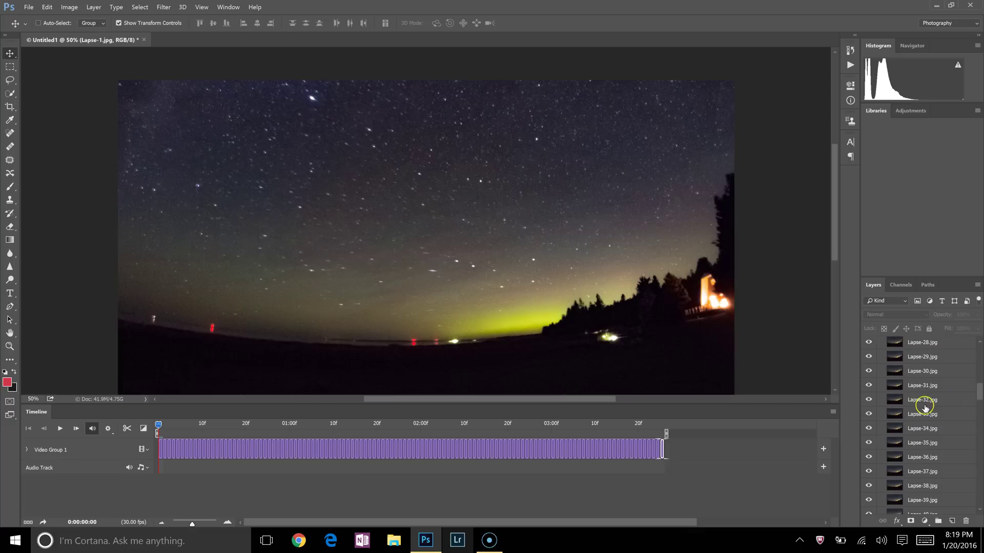
{"action": "scroll", "coordinate": [925, 407], "scroll_direction": "down", "scroll_amount": 15}
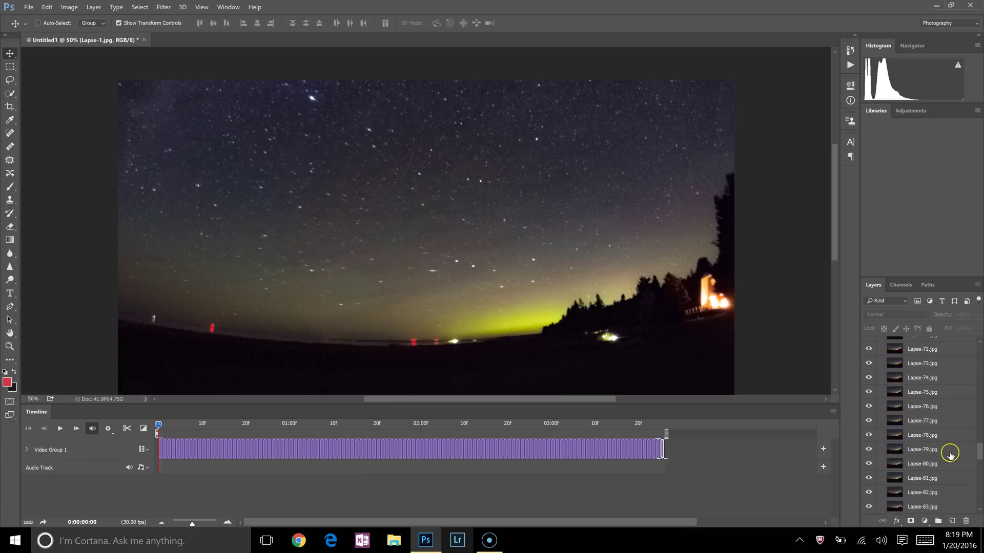
{"action": "scroll", "coordinate": [949, 454], "scroll_direction": "down", "scroll_amount": 11}
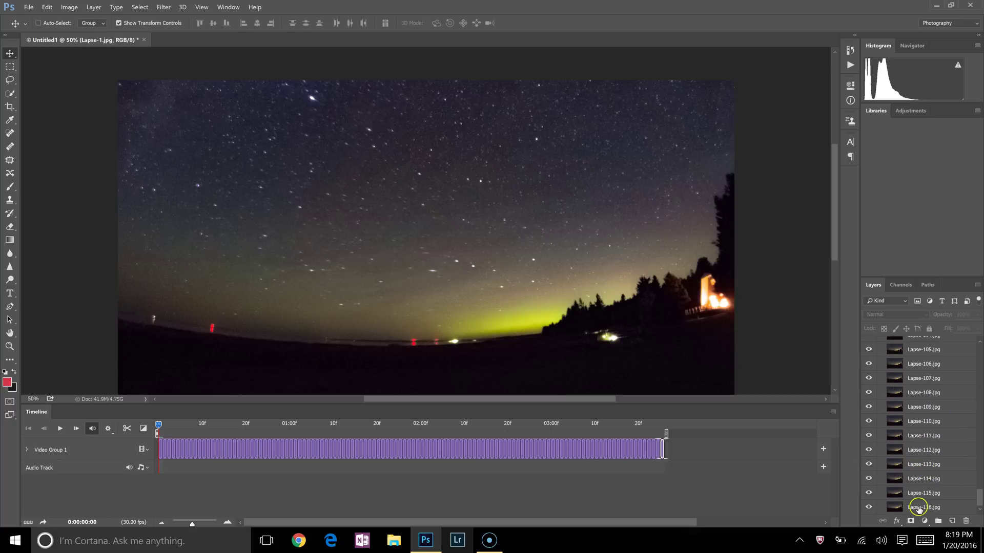
{"action": "left_click", "coordinate": [918, 507], "text": "shift"}
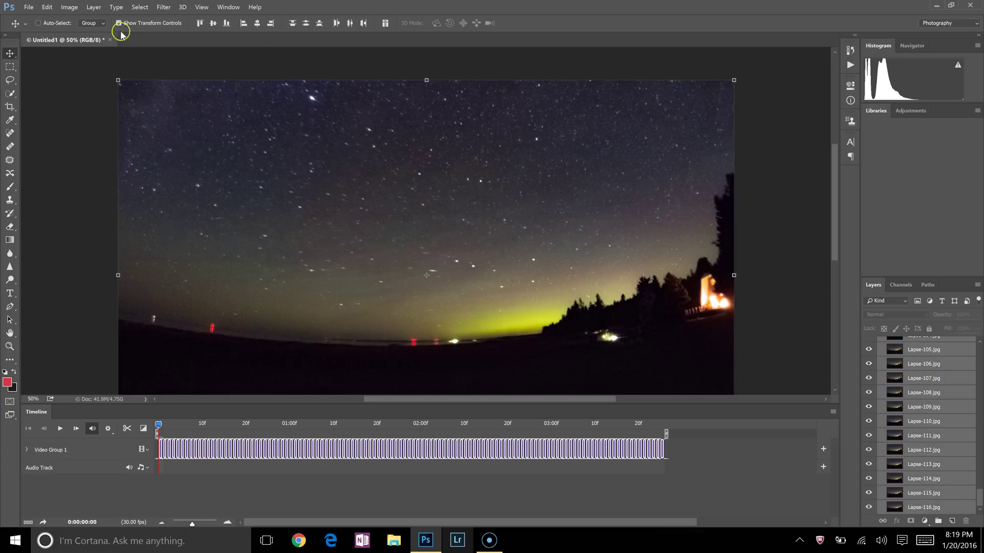
Reverse the selected frames' order with Layer > Arrange > Reverse
{"action": "left_click", "coordinate": [95, 7]}
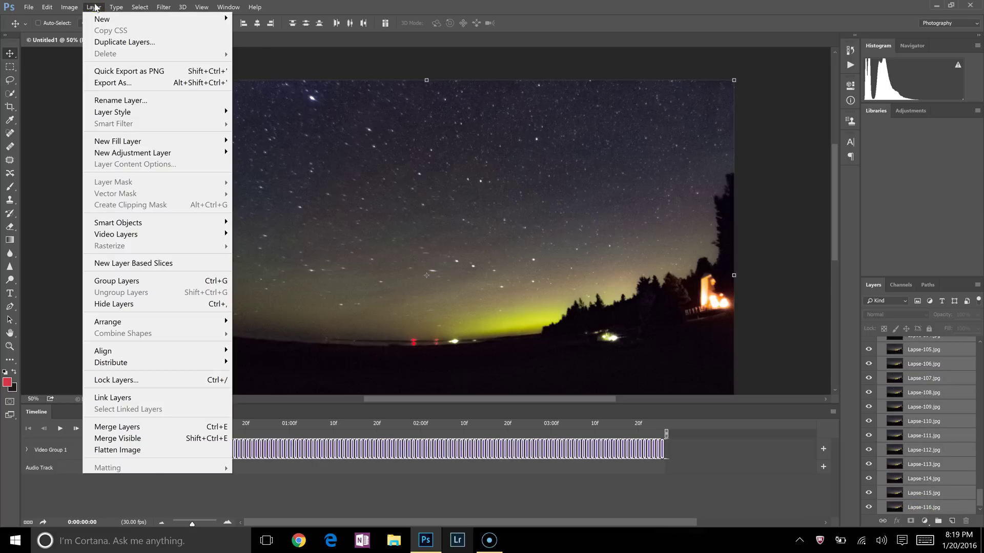
{"action": "mouse_move", "coordinate": [186, 323]}
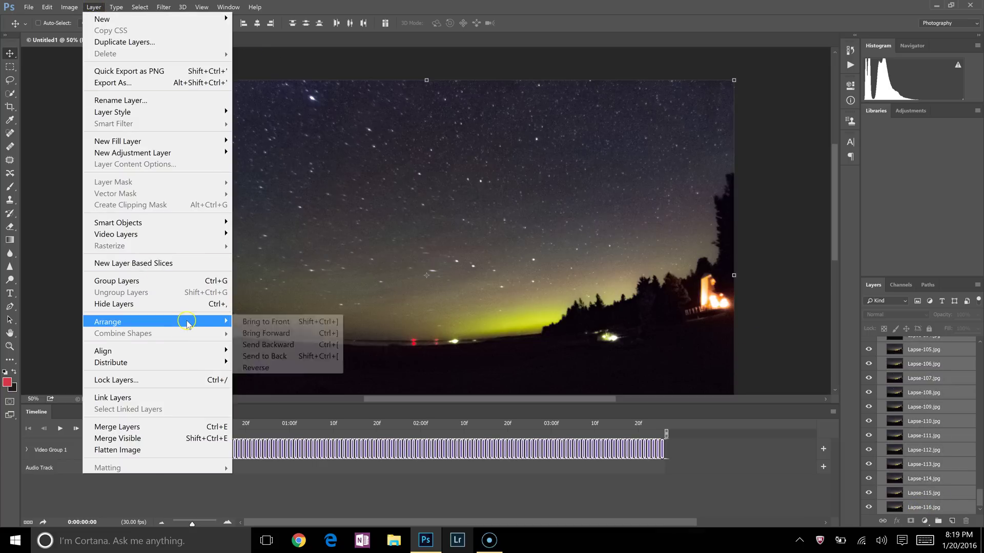
{"action": "left_click", "coordinate": [302, 367]}
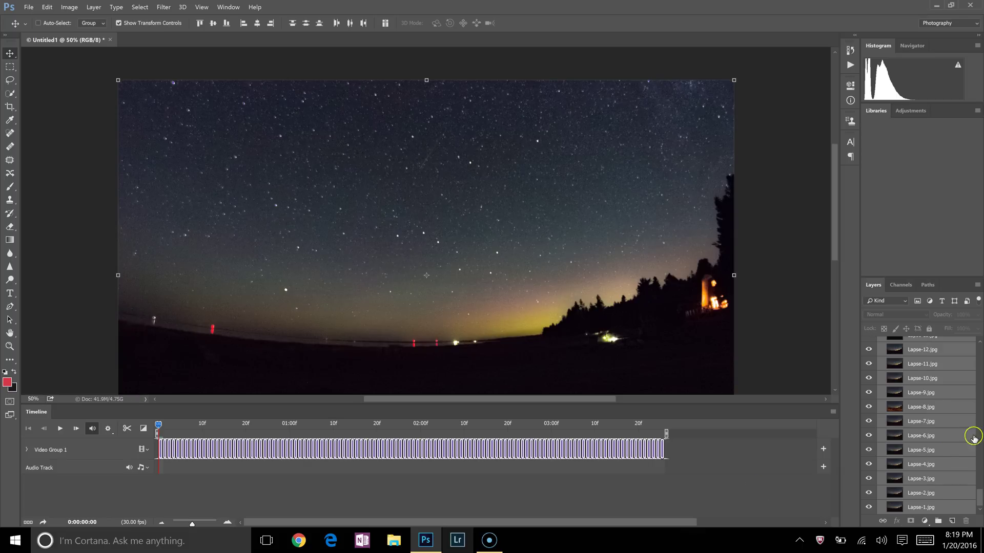
{"action": "left_click_drag", "start_coordinate": [979, 502], "coordinate": [979, 325]}
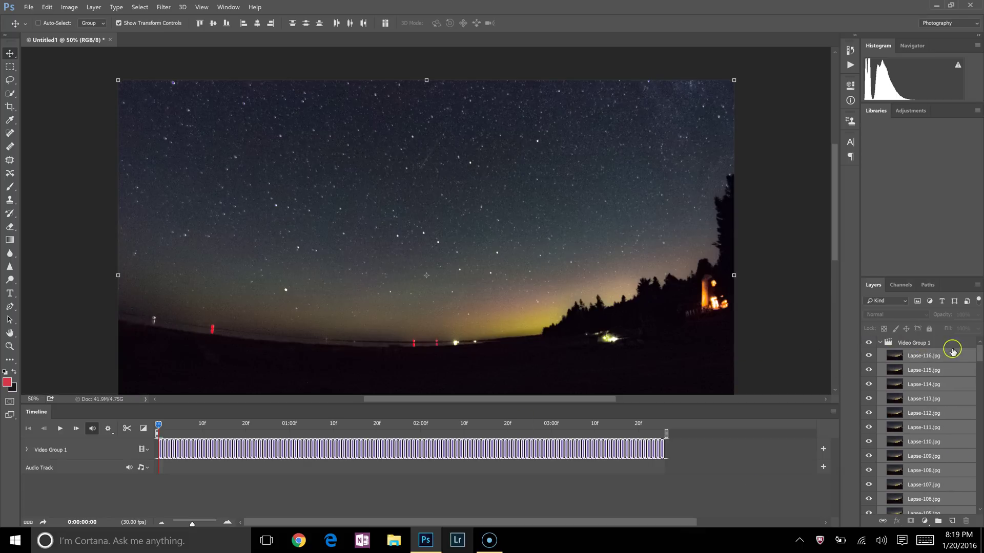
Set the timeline frame rate to 10 fps through Set Timeline Frame Rate
{"action": "left_click", "coordinate": [833, 413]}
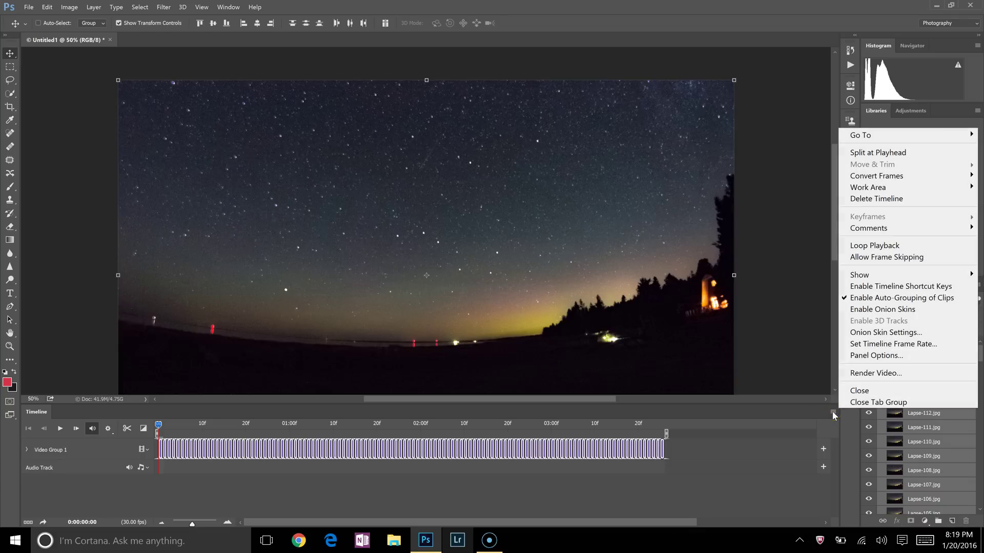
{"action": "left_click", "coordinate": [869, 346]}
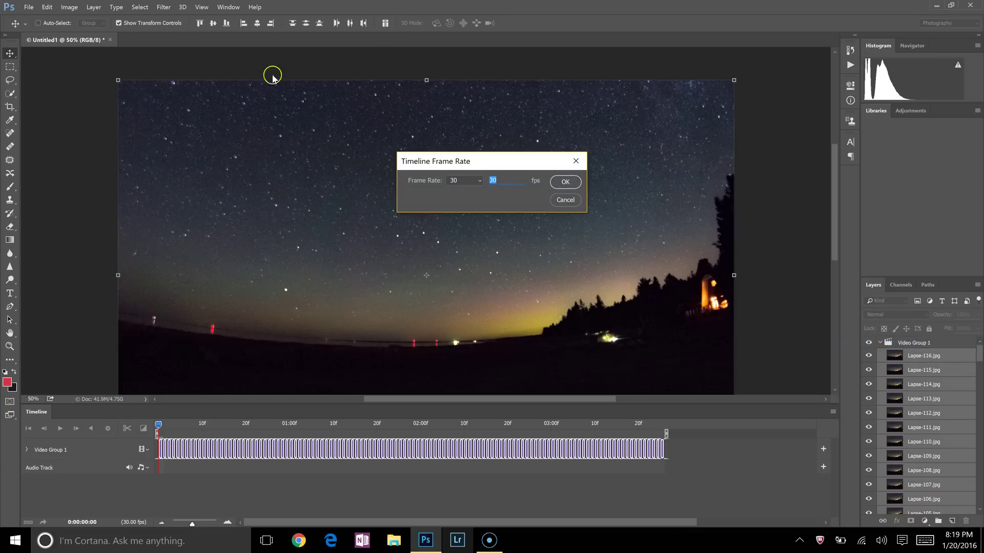
{"action": "left_click", "coordinate": [471, 182]}
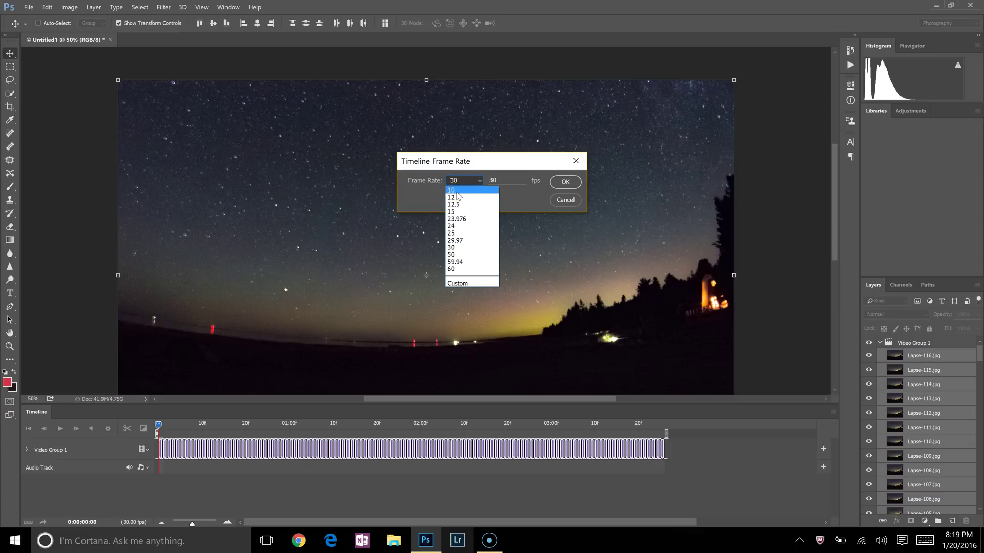
{"action": "left_click", "coordinate": [395, 195]}
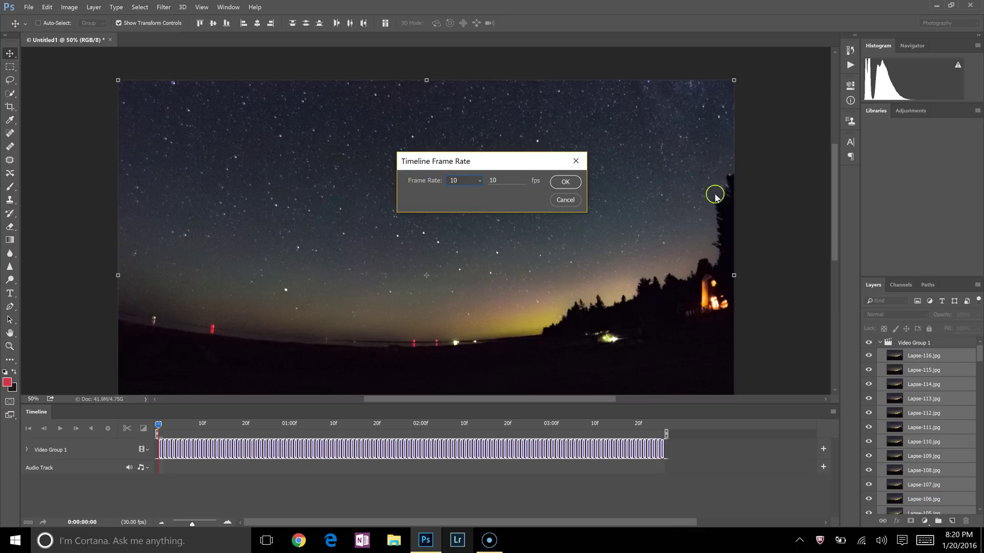
{"action": "left_click", "coordinate": [565, 188]}
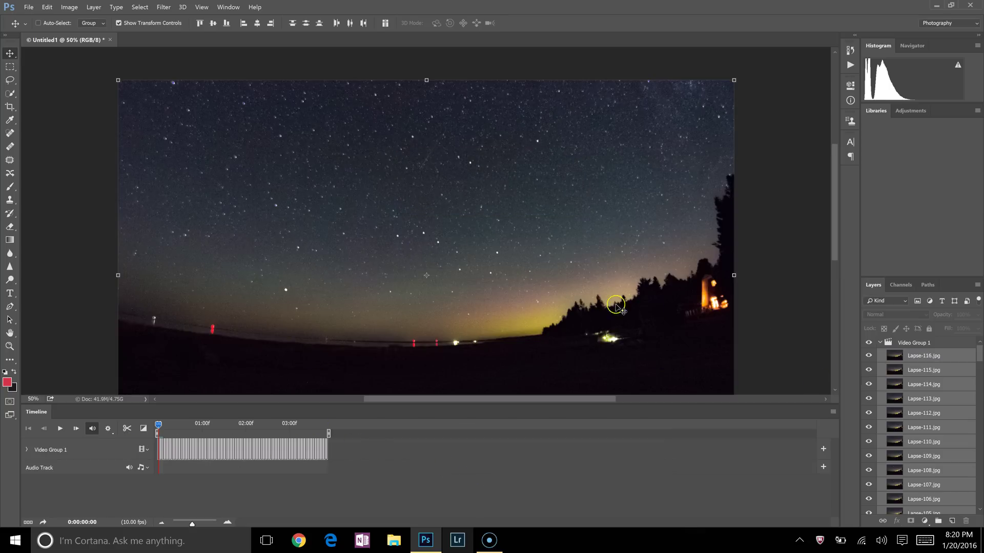
{"action": "scroll", "coordinate": [612, 304], "scroll_direction": "down", "scroll_amount": 5}
{"action": "scroll", "coordinate": [630, 324], "scroll_direction": "up", "scroll_amount": 2}
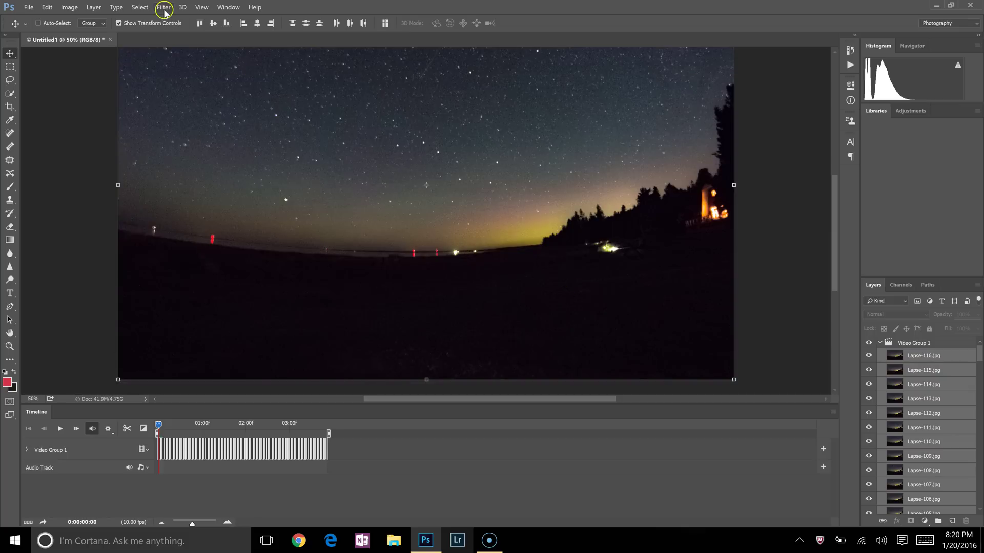
{"action": "left_click", "coordinate": [29, 7]}
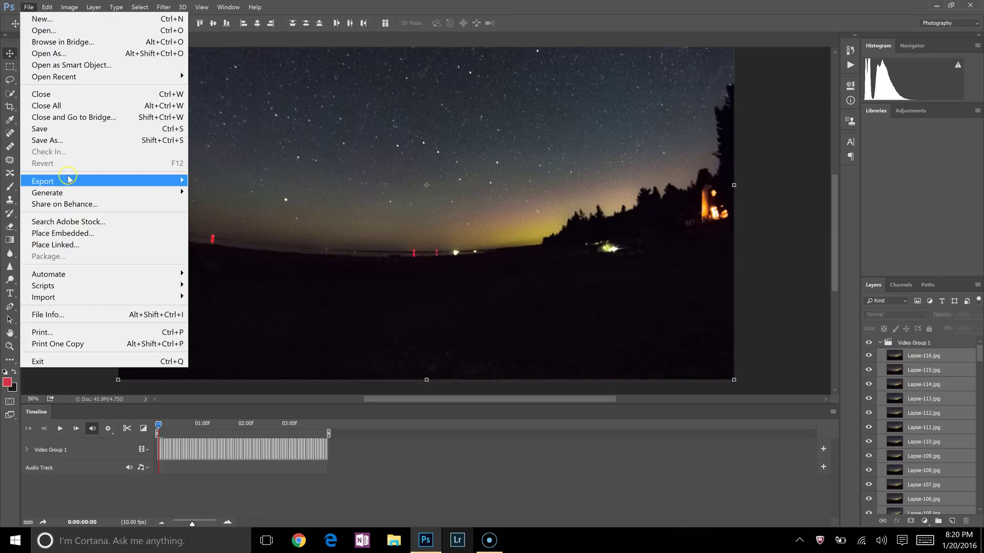
{"action": "mouse_move", "coordinate": [68, 178]}
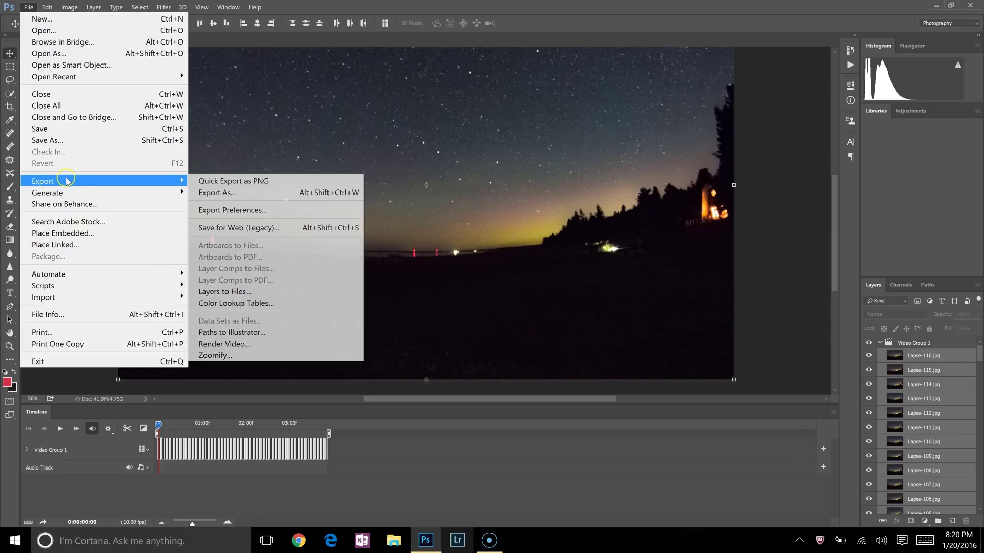
{"action": "left_click", "coordinate": [233, 345]}
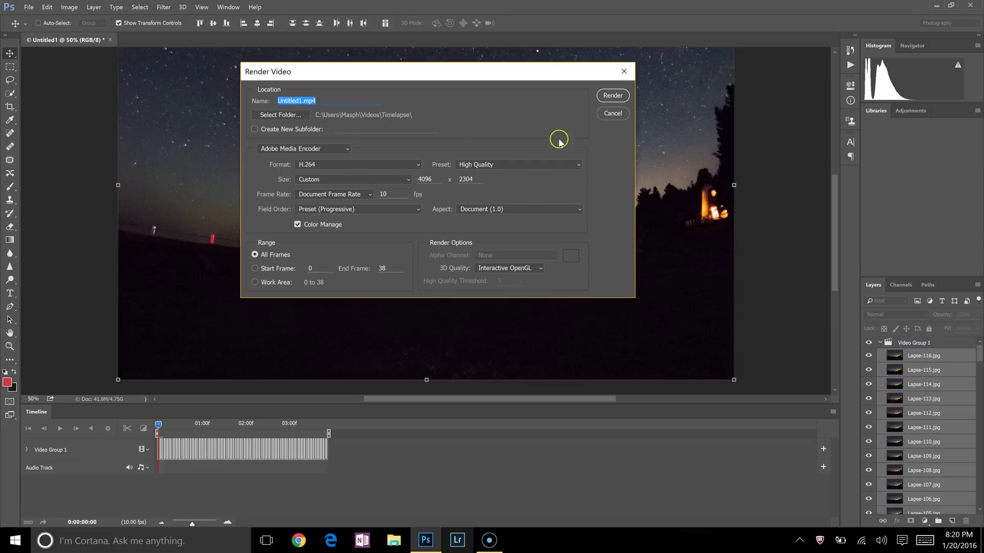
{"action": "left_click", "coordinate": [613, 113]}
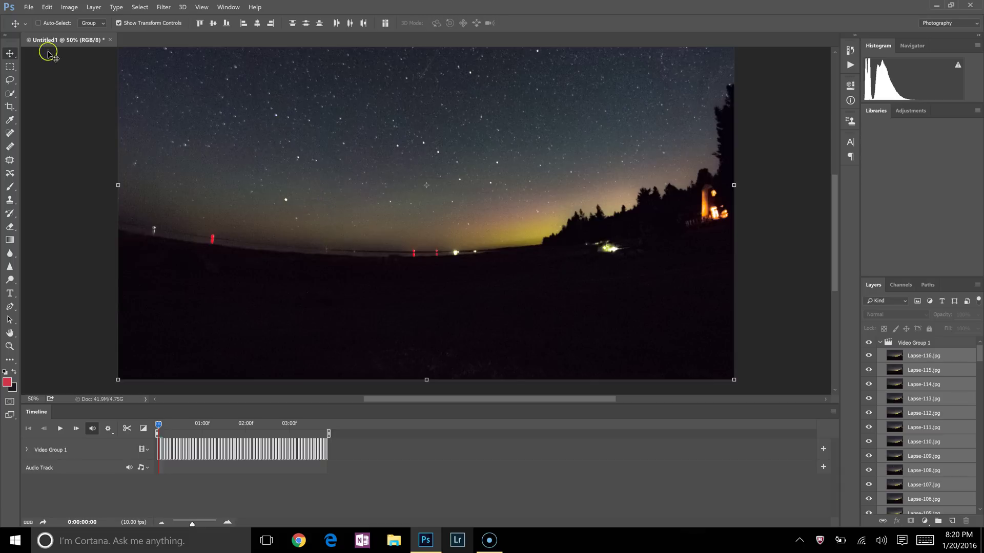
Collapse Video Group 1 and open raw photo IMG_7035.CR2 in Camera Raw
{"action": "left_click", "coordinate": [880, 344]}
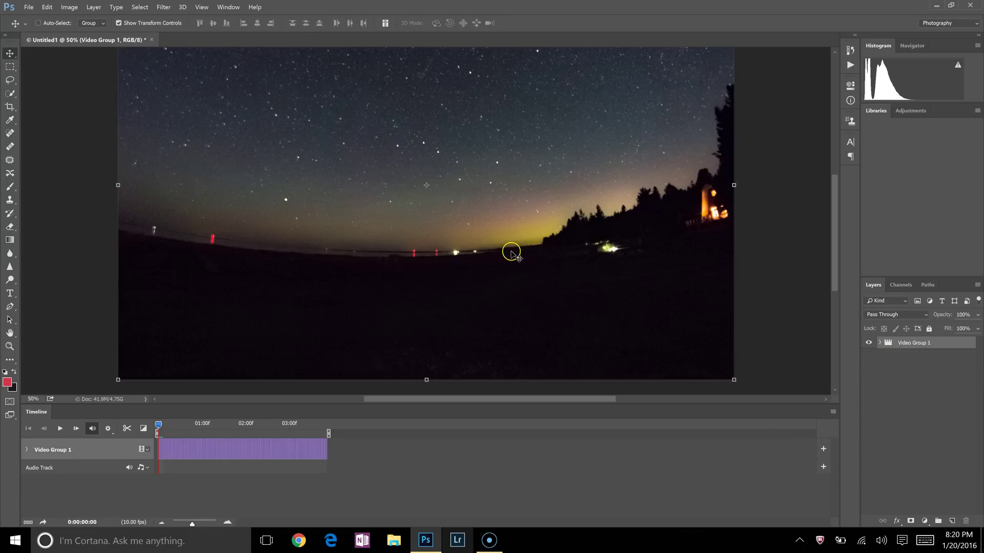
{"action": "scroll", "coordinate": [508, 248], "scroll_direction": "up", "scroll_amount": 3}
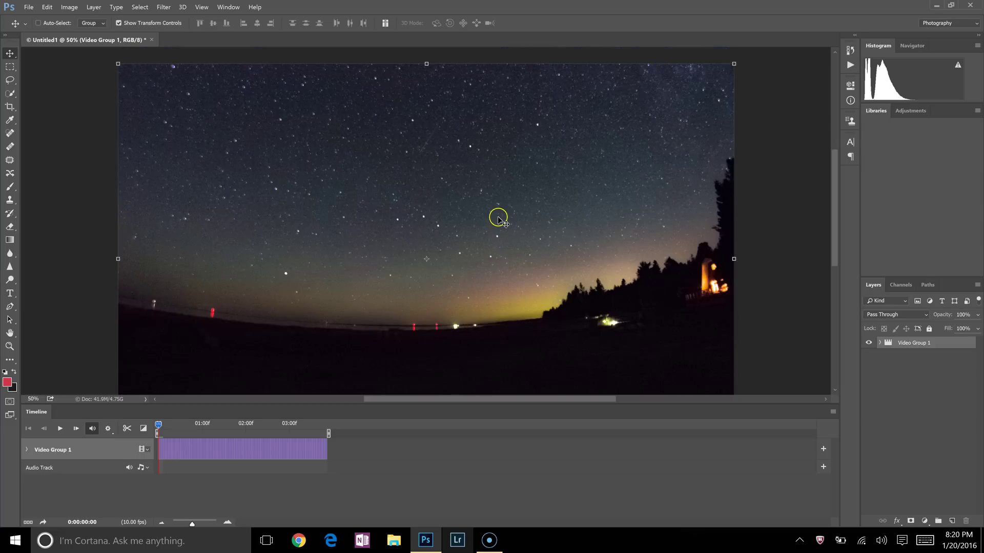
{"action": "left_click", "coordinate": [29, 7]}
{"action": "left_click", "coordinate": [35, 27]}
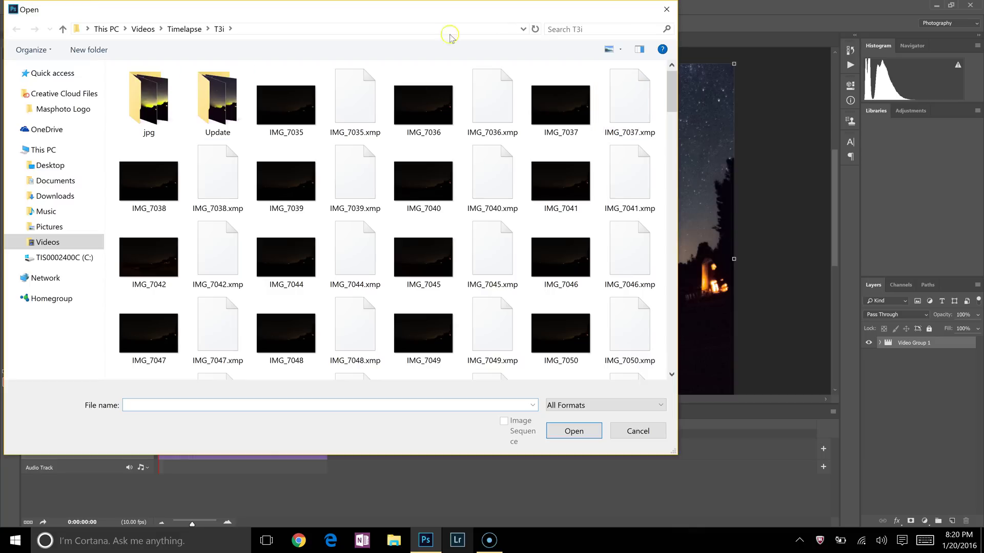
{"action": "left_click", "coordinate": [295, 103]}
{"action": "left_click", "coordinate": [574, 432]}
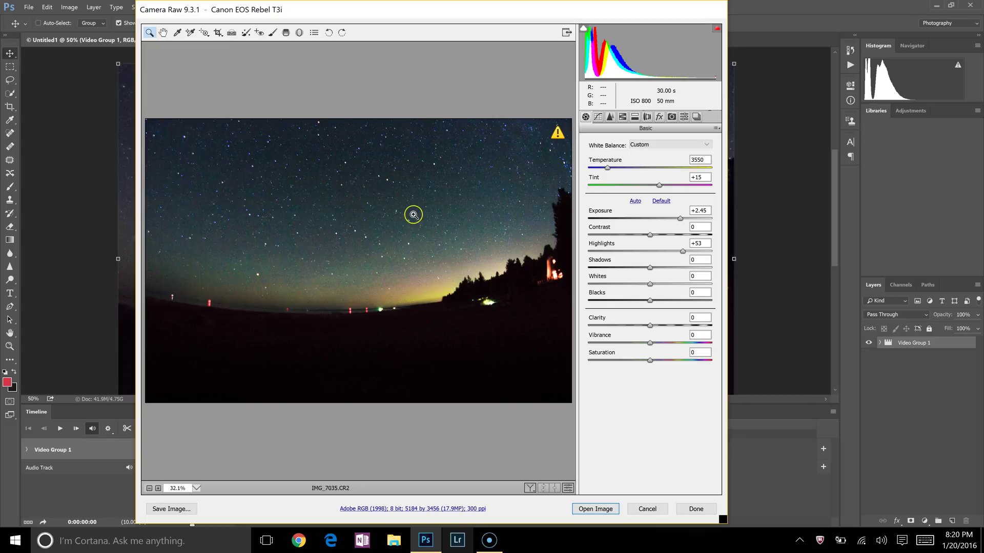
Reset to Default, raise Exposure to about +3.10, then cancel the raw edits
{"action": "left_click", "coordinate": [653, 202]}
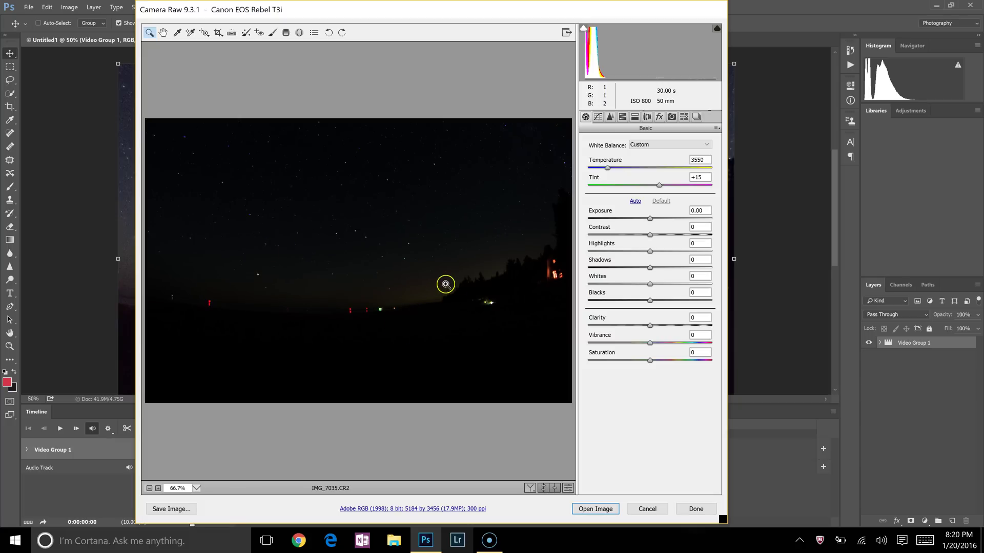
{"action": "left_click", "coordinate": [433, 288]}
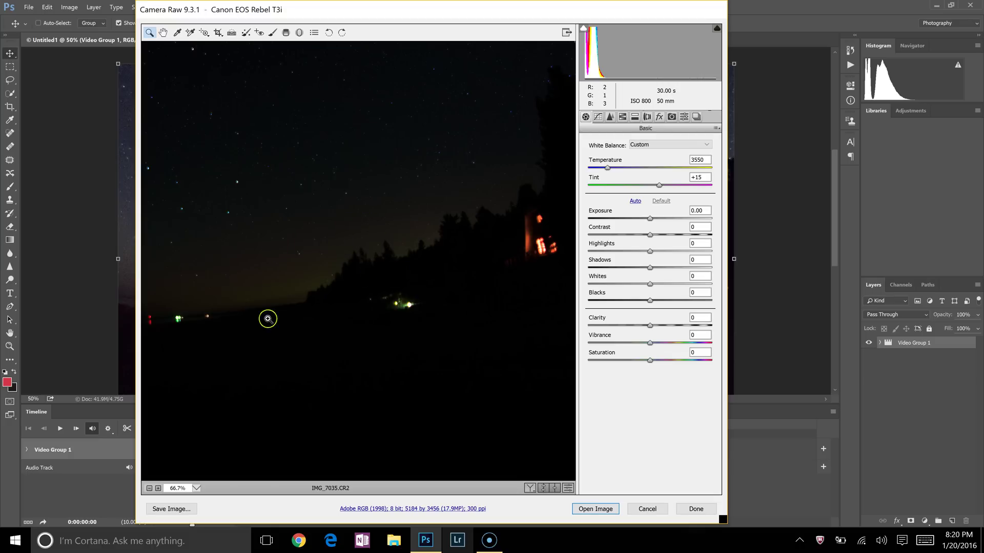
{"action": "key", "text": "alt"}
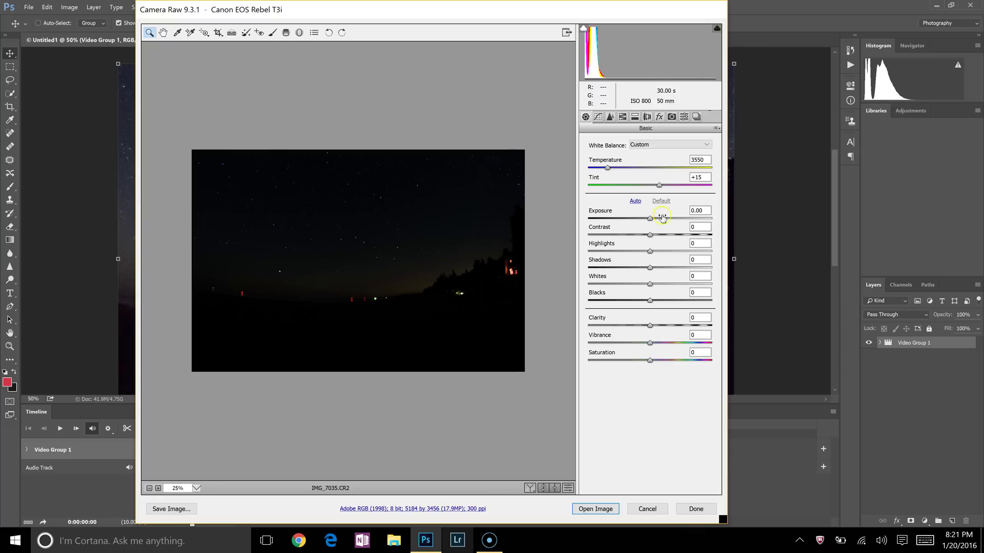
{"action": "mouse_move", "coordinate": [667, 222]}
{"action": "left_mouse_down"}
{"action": "mouse_move", "coordinate": [686, 225]}
{"action": "mouse_move", "coordinate": [669, 222]}
{"action": "left_mouse_up"}
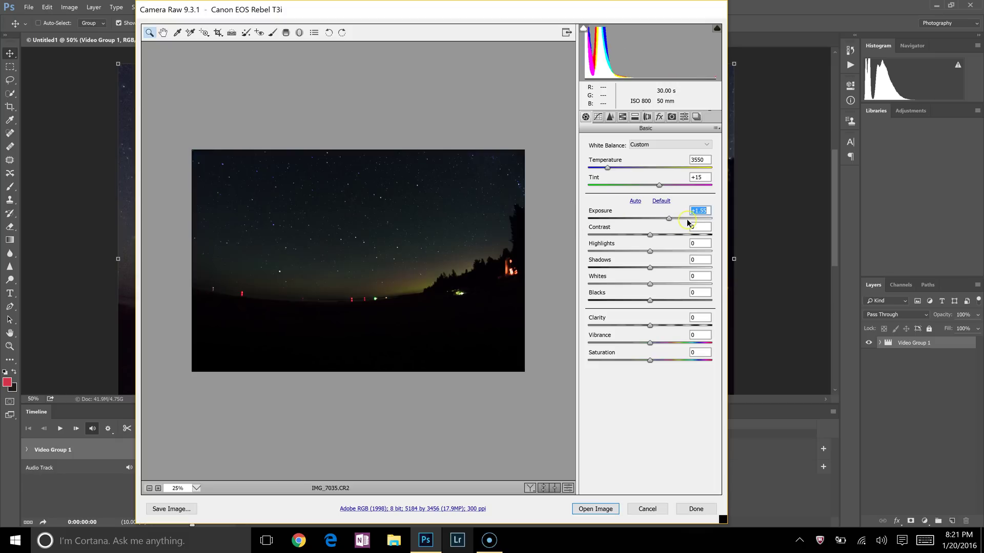
{"action": "left_click", "coordinate": [687, 219]}
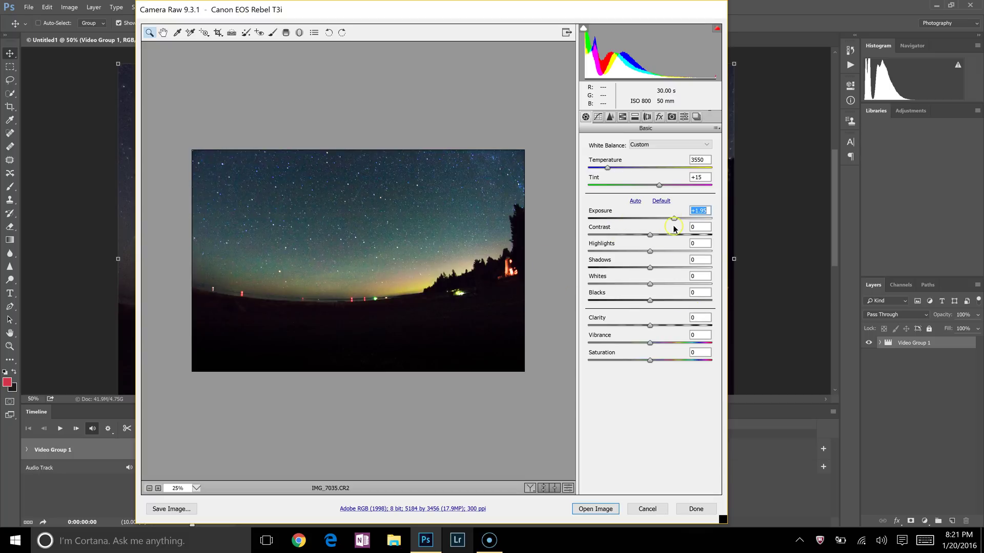
{"action": "left_click", "coordinate": [647, 508]}
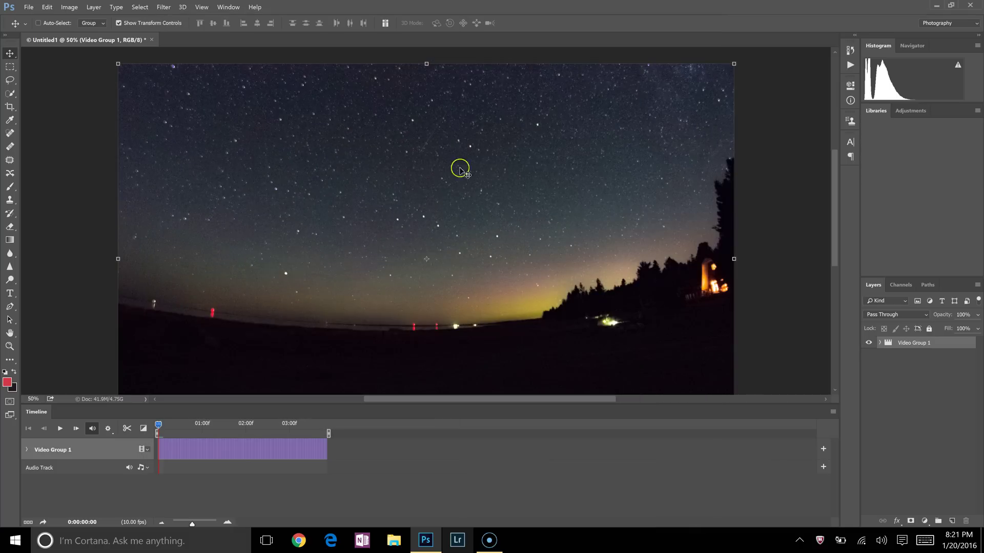